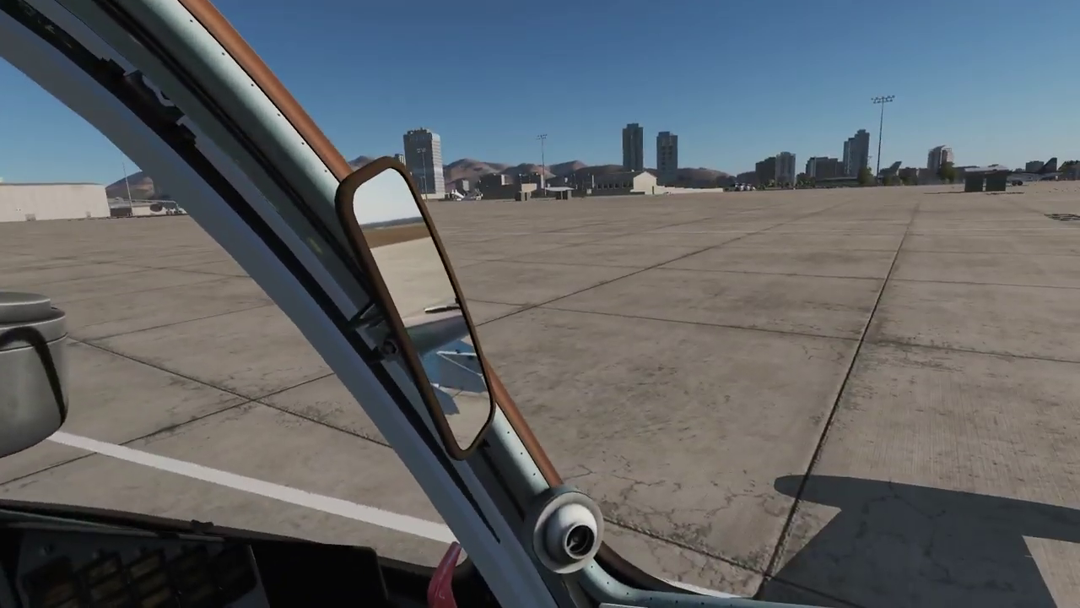
Step: Pause the mission, open the Su-25 control options and show only the Axis Commands category
{"action": "key", "text": "Escape"}
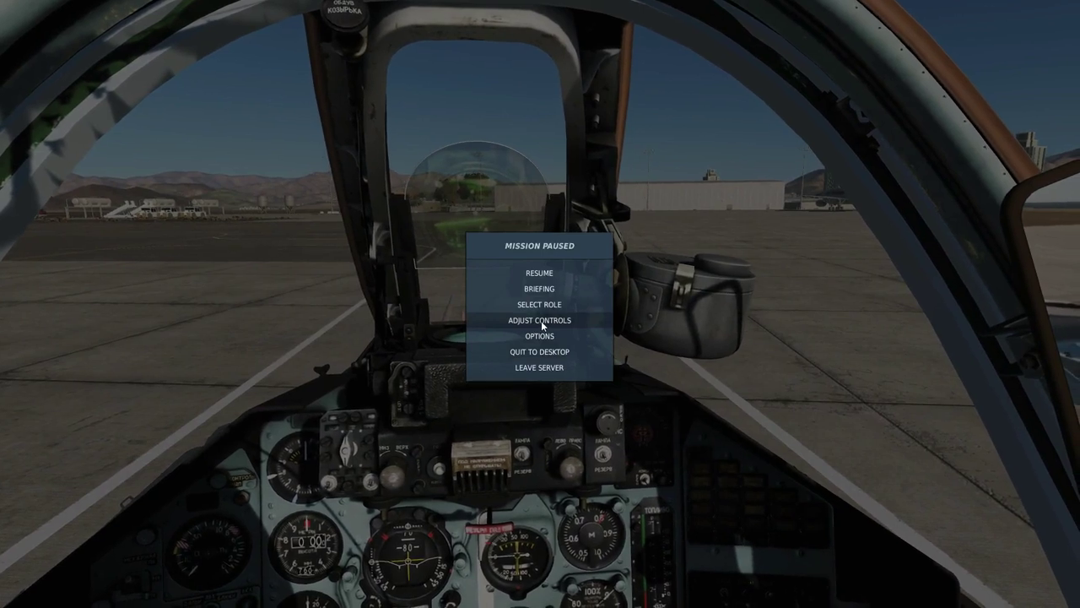
{"action": "left_click", "coordinate": [541, 320]}
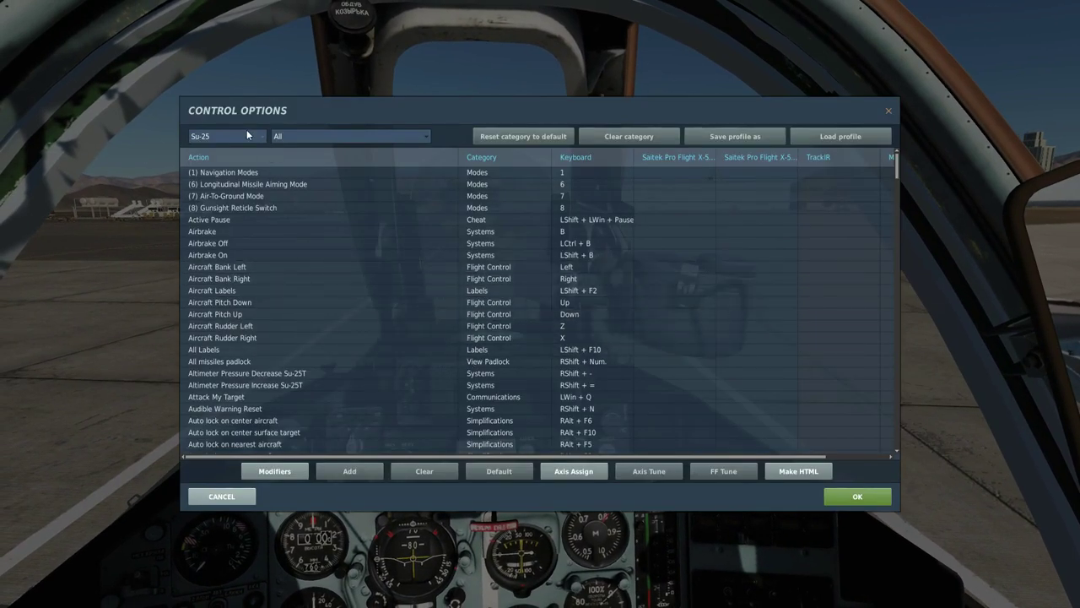
{"action": "left_click", "coordinate": [401, 135]}
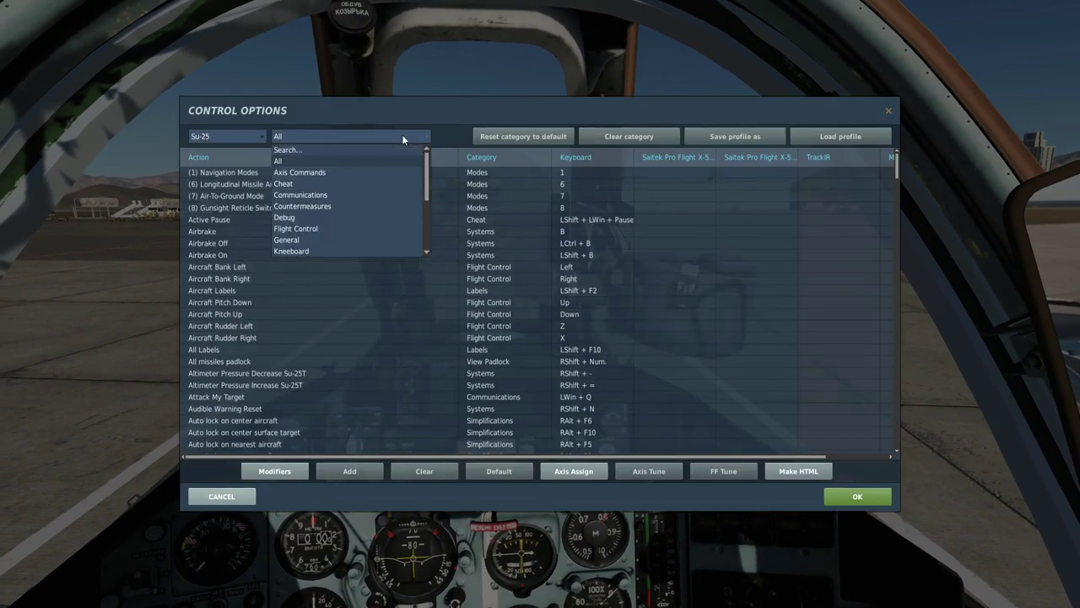
{"action": "left_click", "coordinate": [315, 173]}
Step: Clear the existing Saitek stick and throttle assignments from the Axis Commands category
{"action": "scroll", "coordinate": [325, 184], "scroll_direction": "down", "scroll_amount": 1}
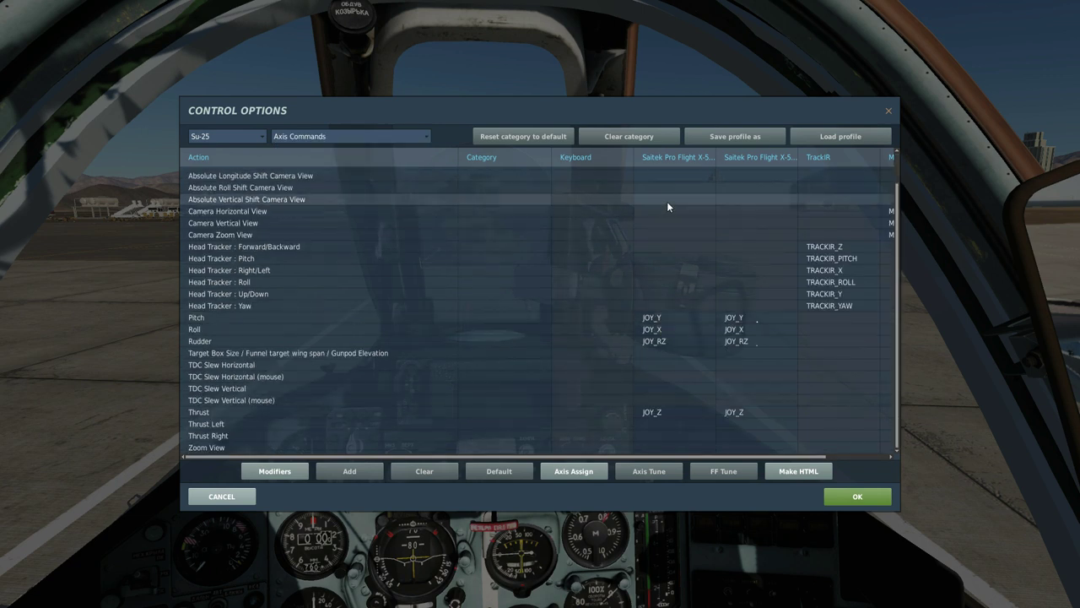
{"action": "left_click", "coordinate": [672, 175]}
{"action": "left_click", "coordinate": [628, 136]}
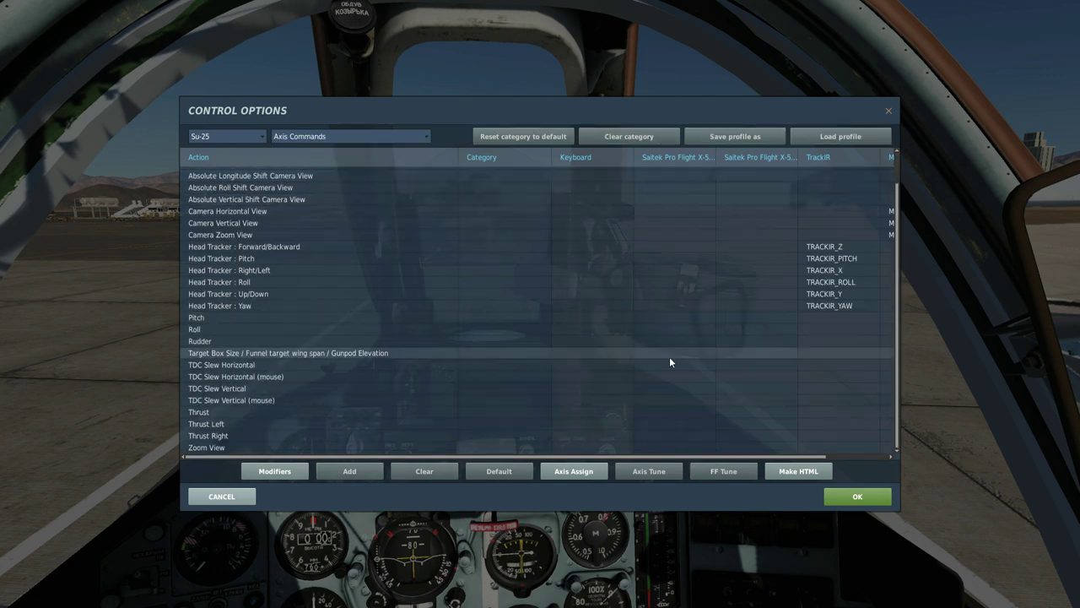
Step: Assign Zoom View to the throttle's JOY_Z rotary axis in the first Saitek column
{"action": "left_click", "coordinate": [242, 448]}
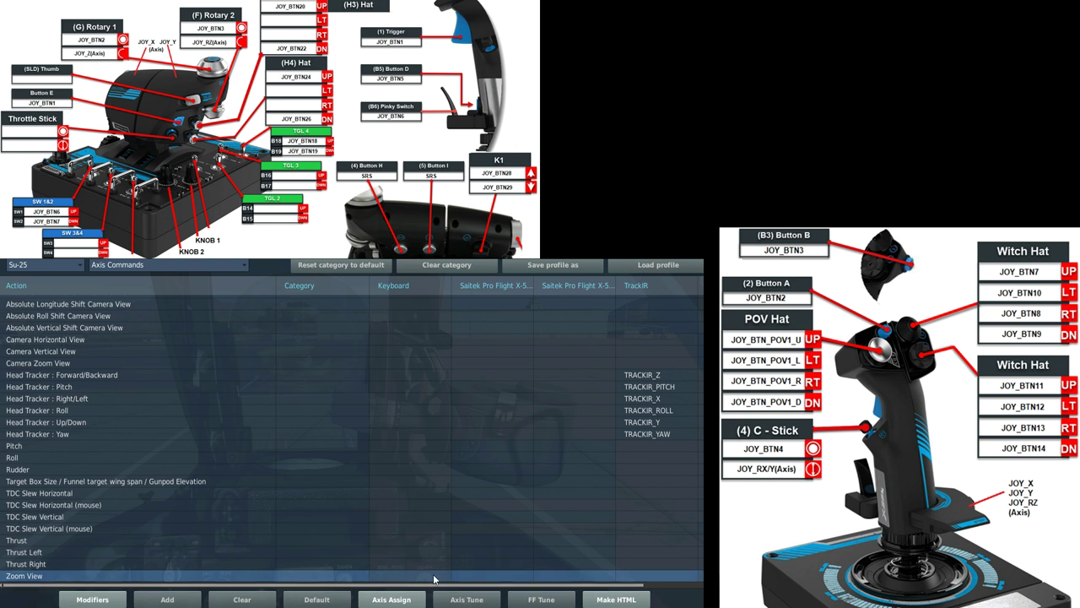
{"action": "double_click", "coordinate": [485, 578]}
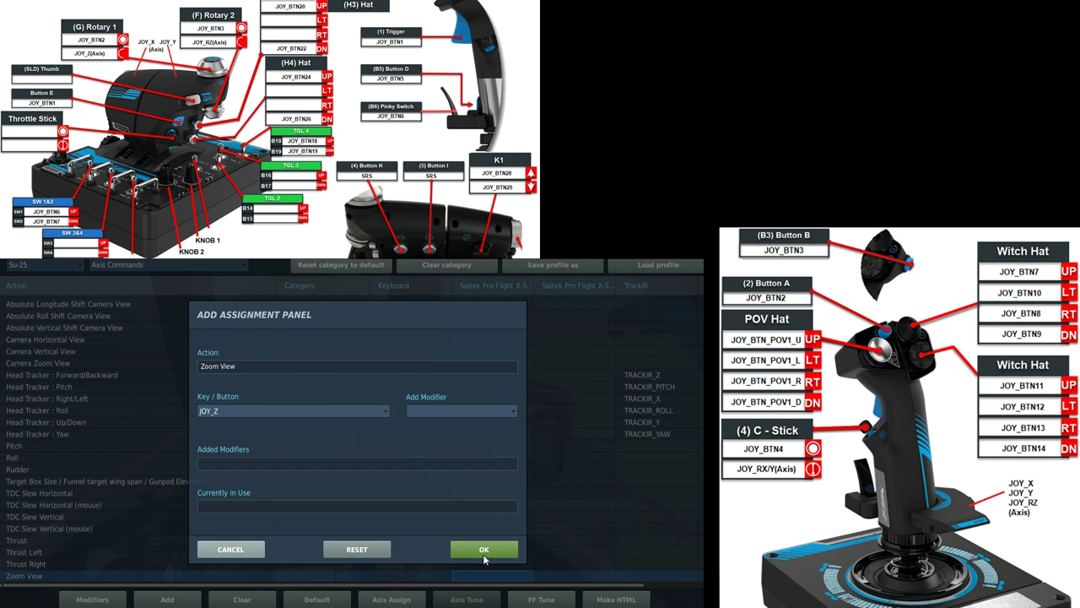
{"action": "left_click", "coordinate": [483, 554]}
{"action": "left_click", "coordinate": [487, 316]}
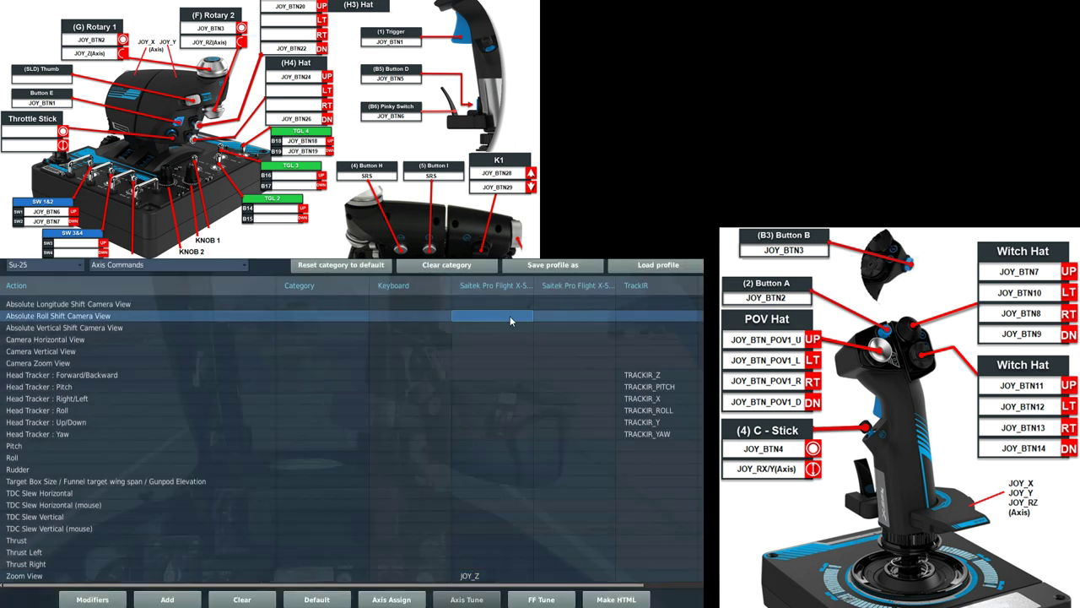
{"action": "left_click", "coordinate": [556, 320]}
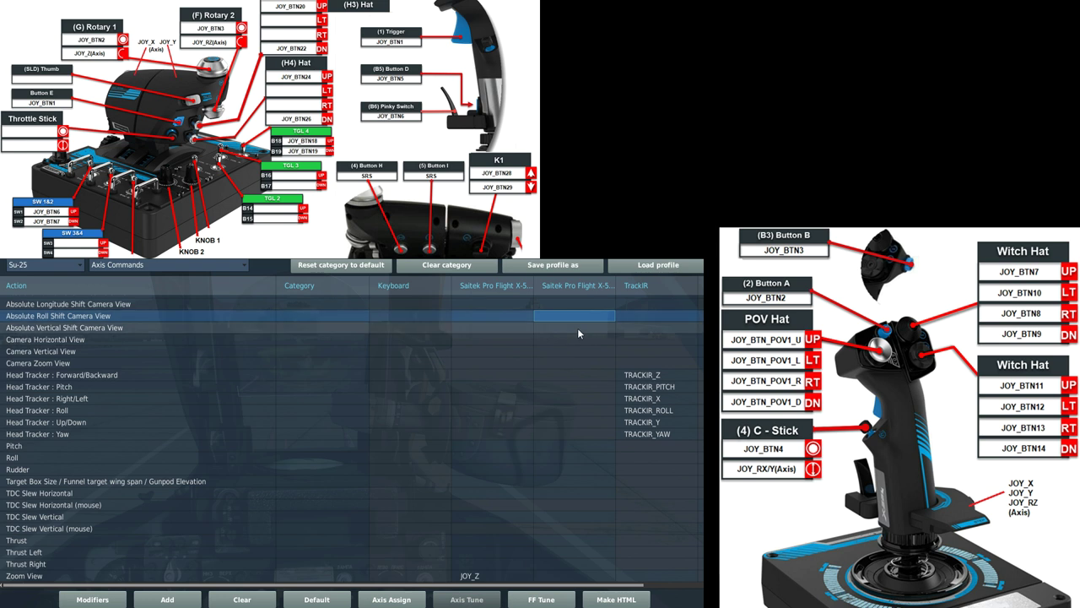
{"action": "left_click", "coordinate": [488, 318]}
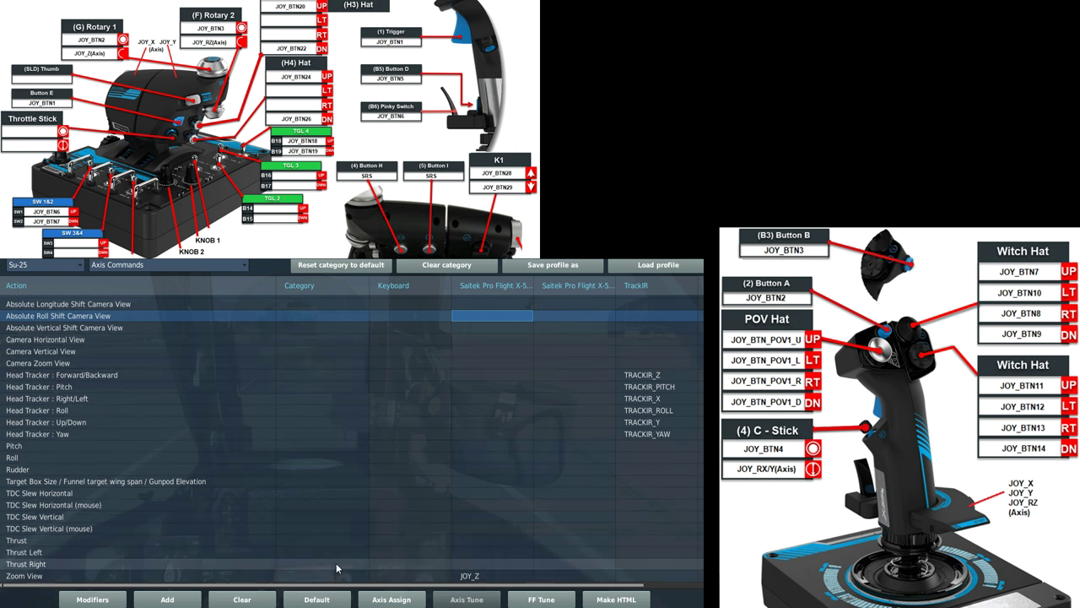
Step: Assign Thrust Left to JOY_X and Thrust Right to JOY_Y on the throttle in the first Saitek column
{"action": "double_click", "coordinate": [474, 556]}
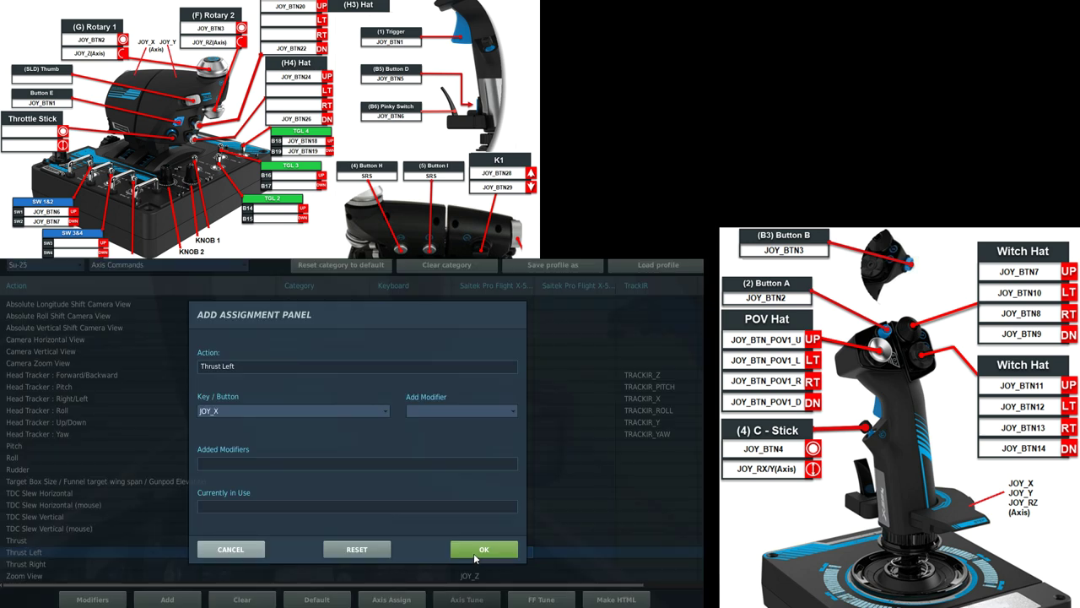
{"action": "left_click", "coordinate": [474, 549]}
{"action": "double_click", "coordinate": [477, 564]}
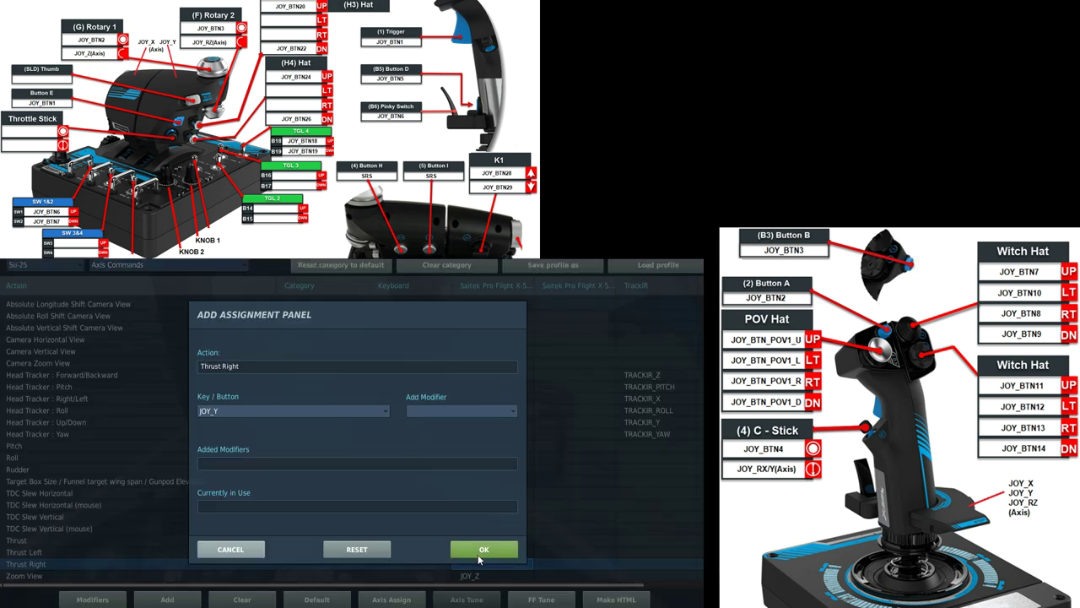
{"action": "left_click", "coordinate": [477, 554]}
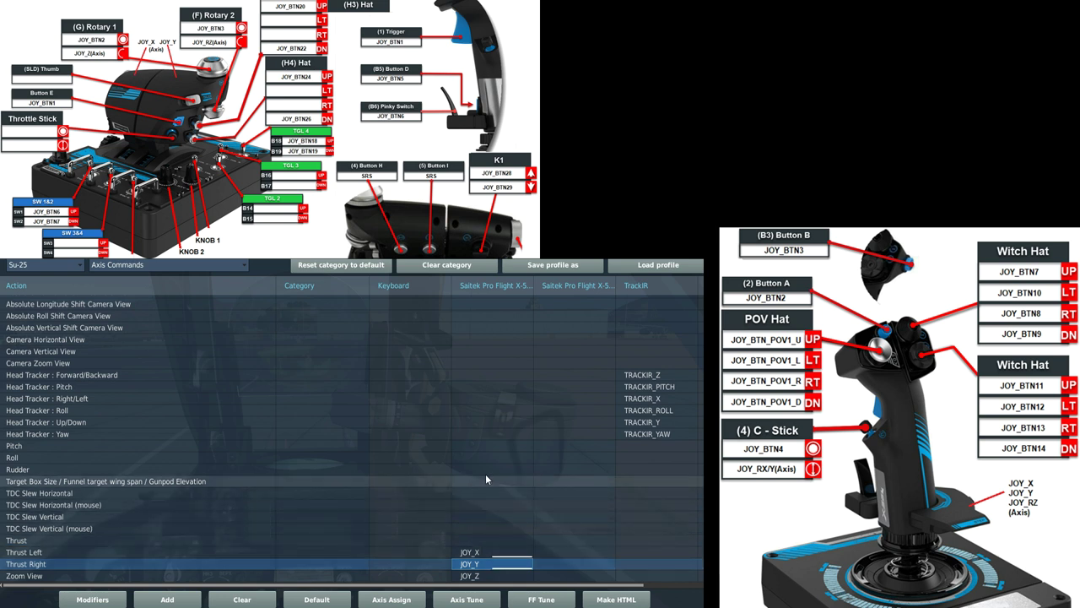
Step: Assign Rudder to JOY_RZ in the second Saitek column and tune the axis to a deadzone of 9 and a curvature of 25
{"action": "double_click", "coordinate": [579, 471]}
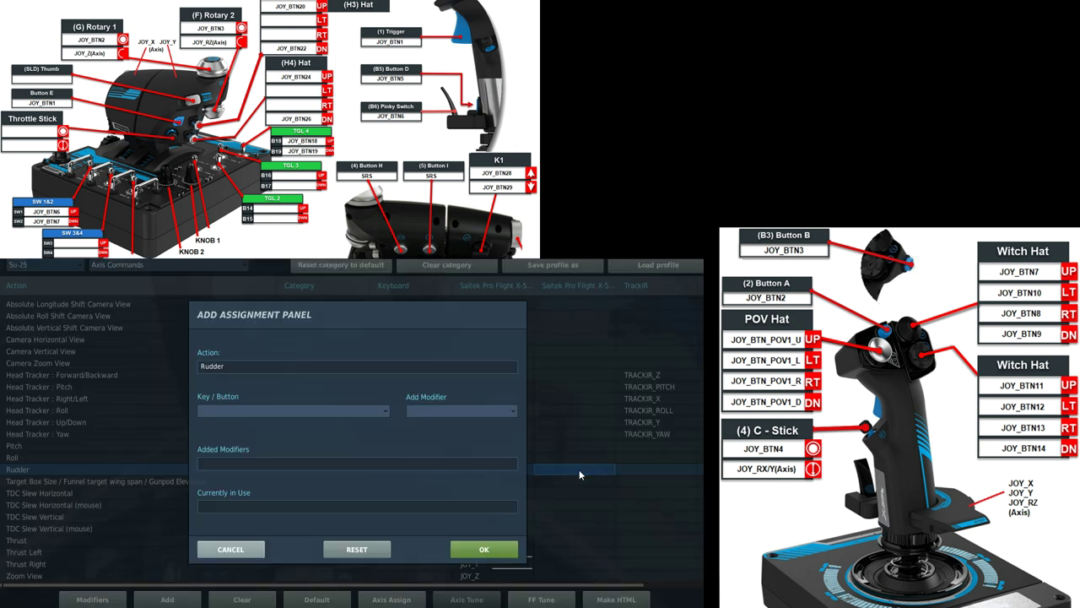
{"action": "left_click", "coordinate": [484, 549]}
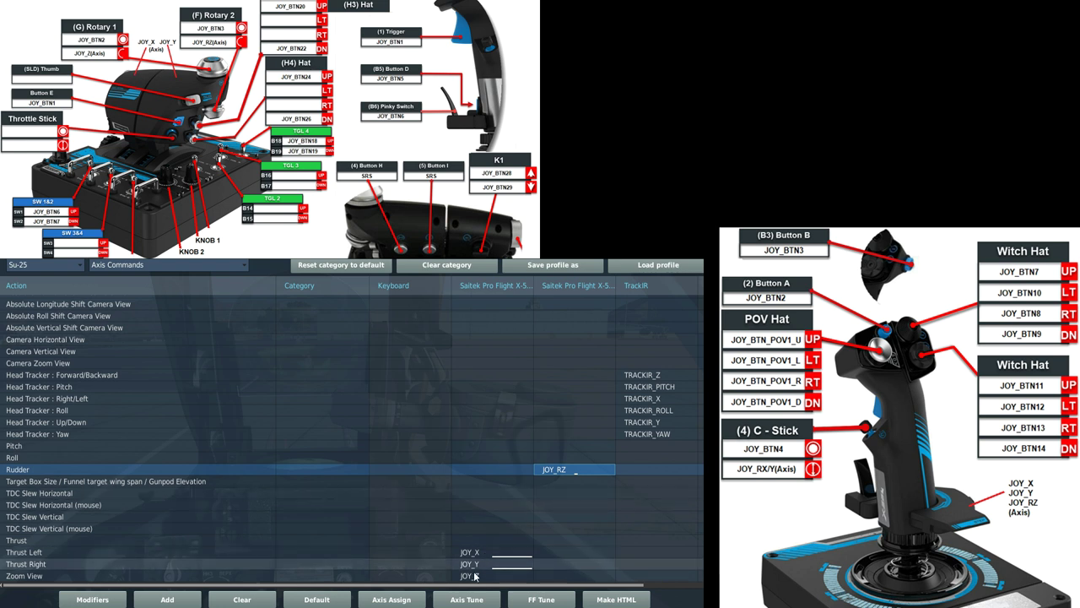
{"action": "left_click", "coordinate": [473, 603]}
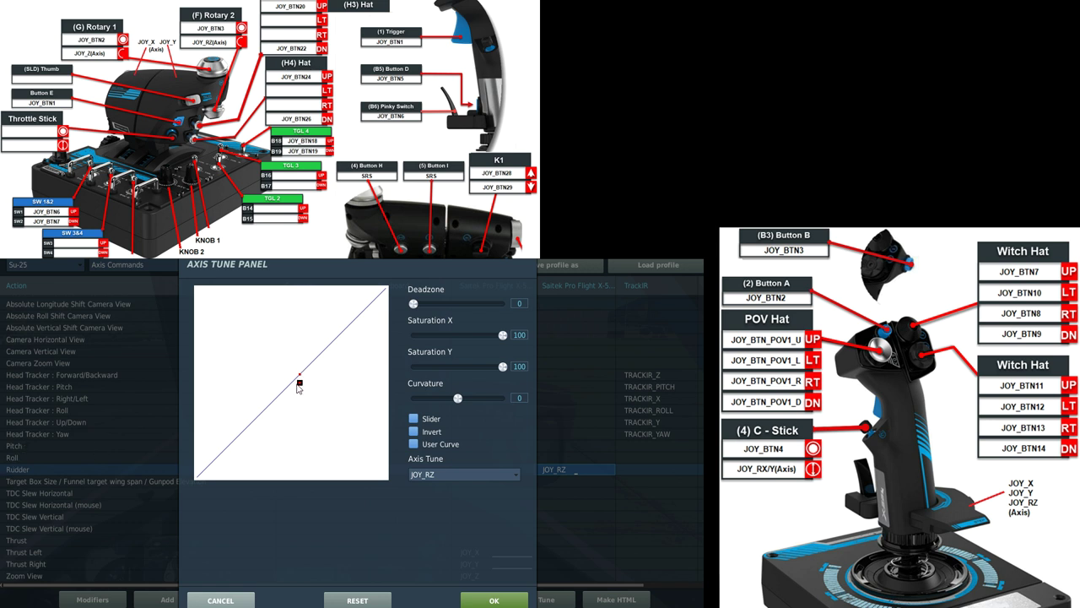
{"action": "left_click_drag", "start_coordinate": [415, 305], "coordinate": [423, 307]}
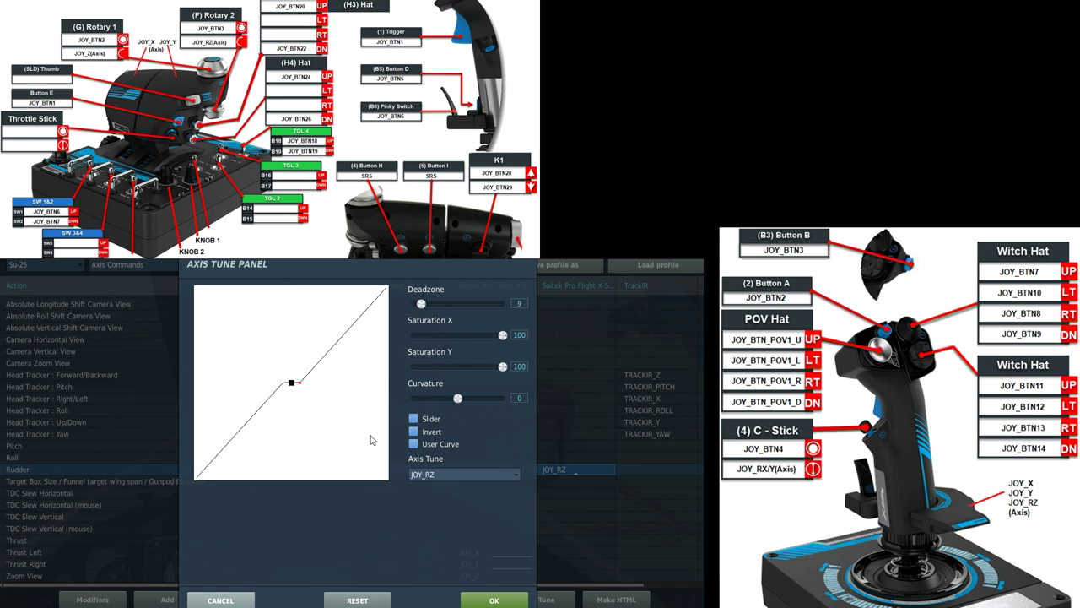
{"action": "left_click_drag", "start_coordinate": [460, 401], "coordinate": [468, 403]}
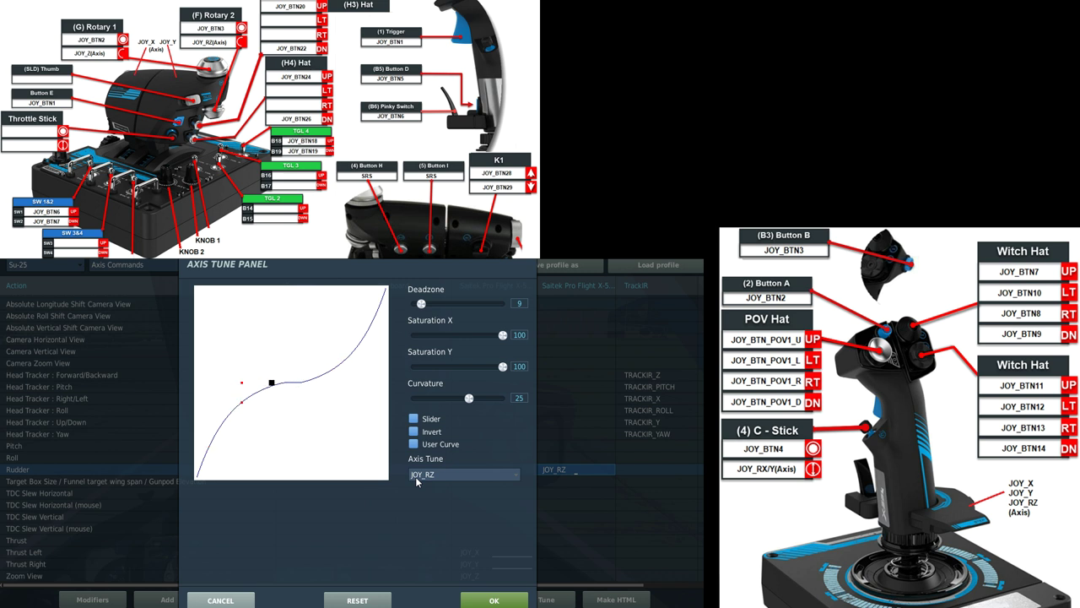
{"action": "left_click", "coordinate": [494, 600]}
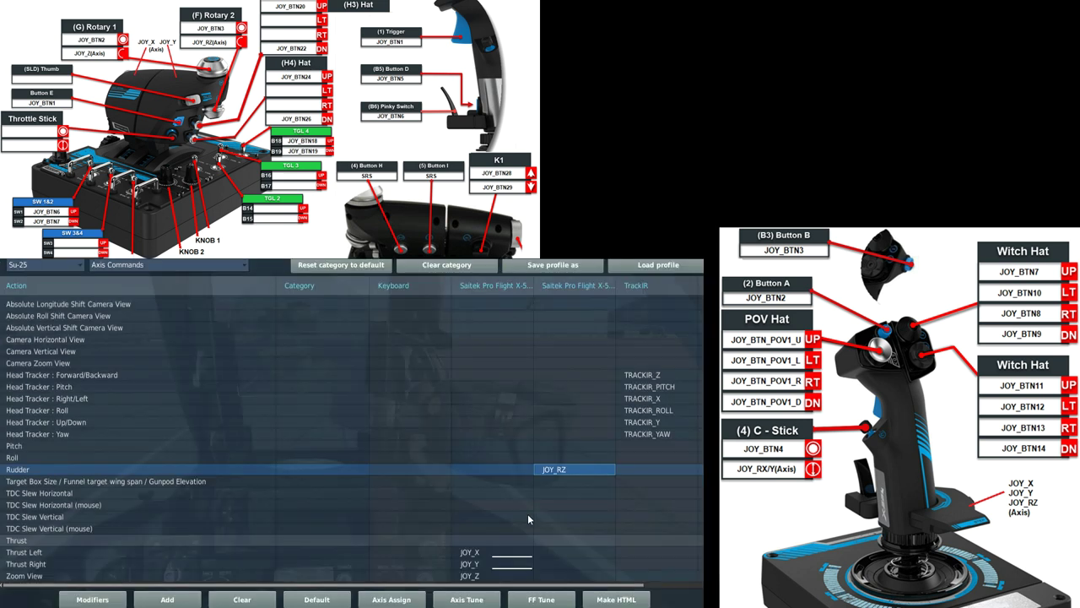
Step: Assign Roll to JOY_X on the stick in the second Saitek column and increase the curvature of that axis
{"action": "double_click", "coordinate": [559, 460]}
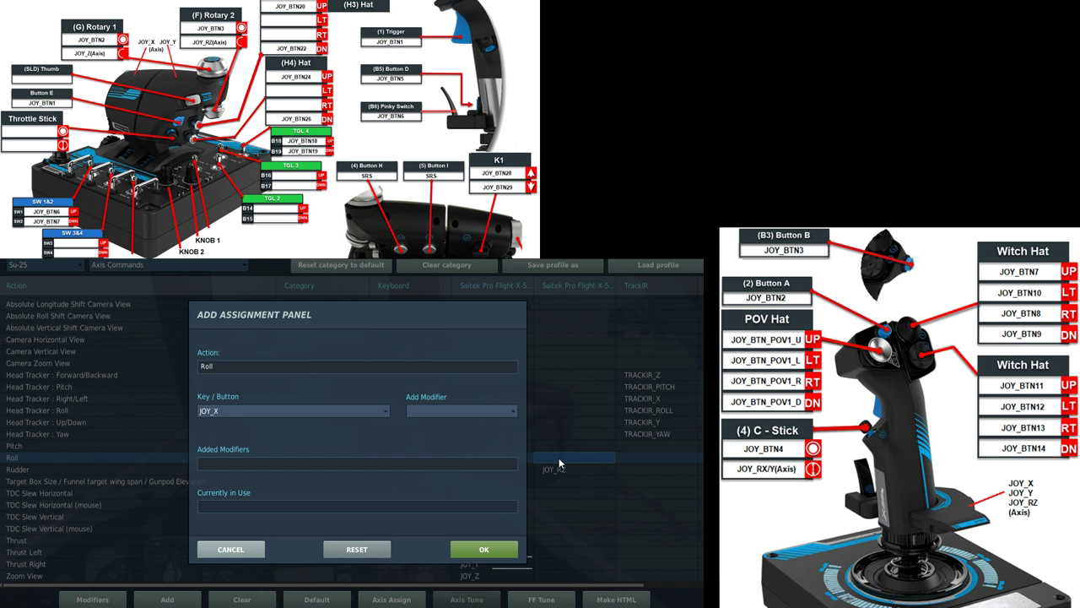
{"action": "left_click", "coordinate": [484, 549]}
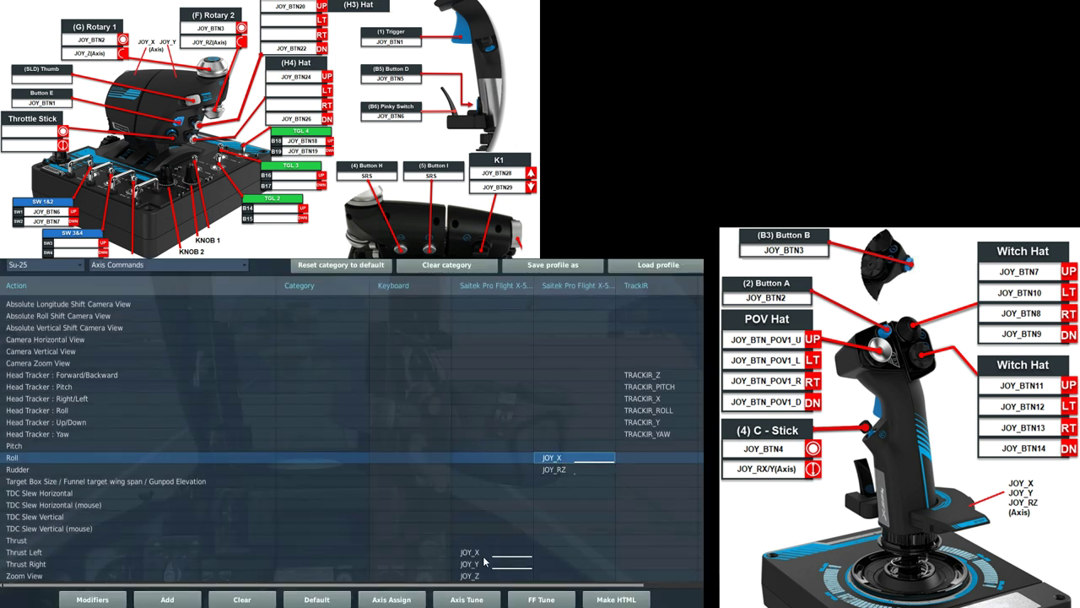
{"action": "left_click", "coordinate": [467, 600]}
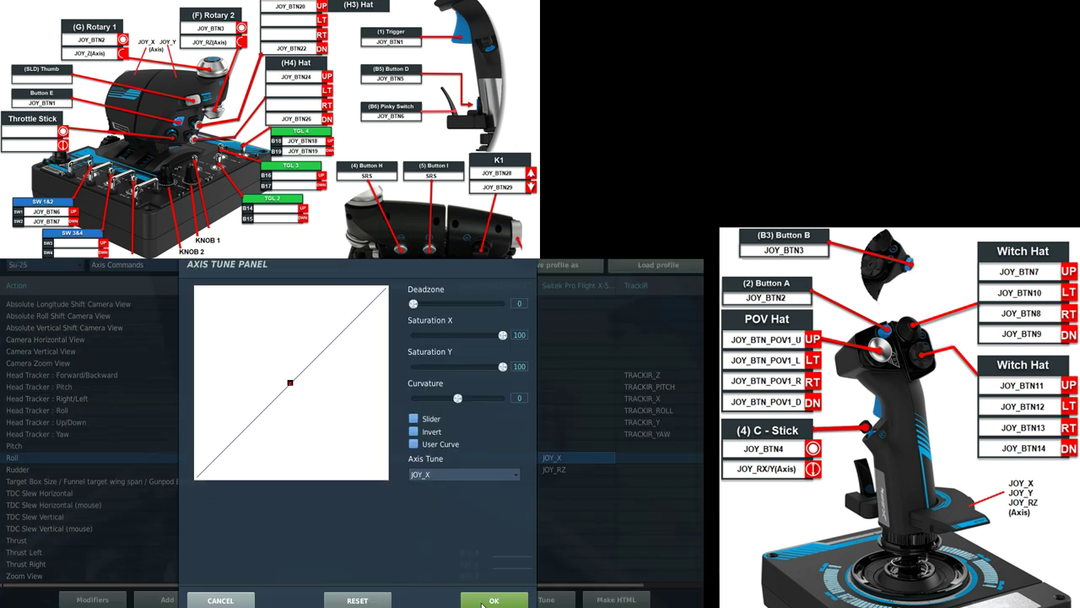
{"action": "left_click_drag", "start_coordinate": [458, 397], "coordinate": [471, 402]}
{"action": "left_click", "coordinate": [511, 600]}
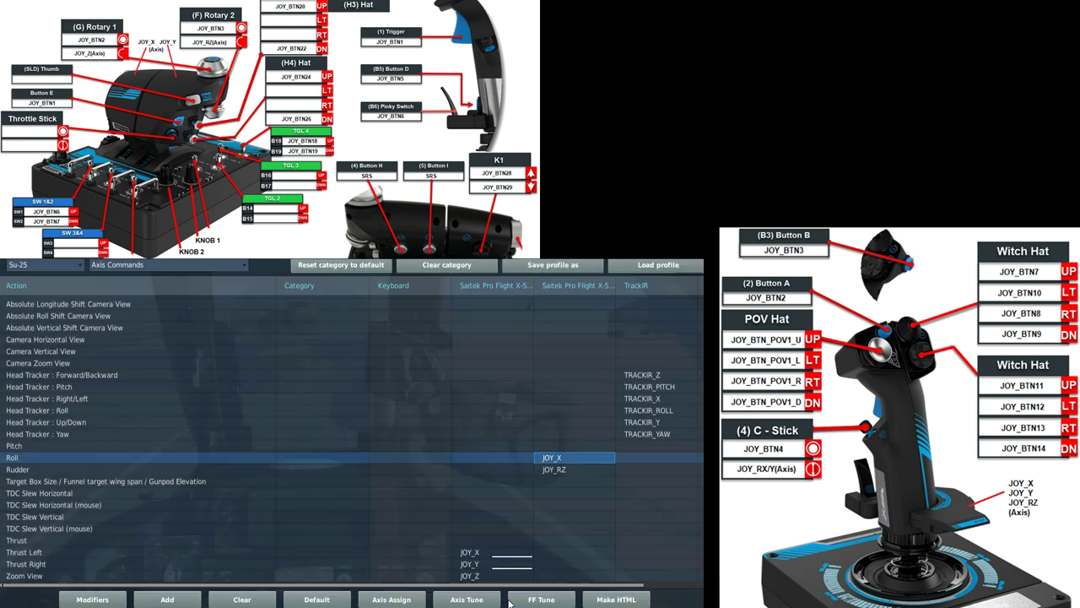
Step: Assign Pitch to JOY_Y on the stick in the second Saitek column and increase the curvature of that axis
{"action": "double_click", "coordinate": [573, 445]}
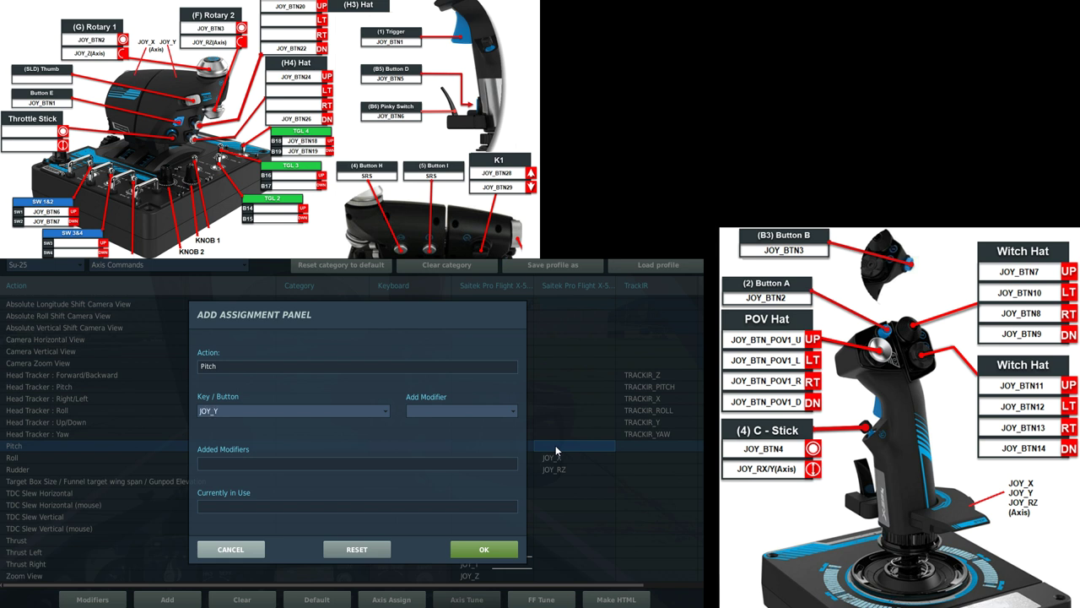
{"action": "left_click", "coordinate": [498, 550]}
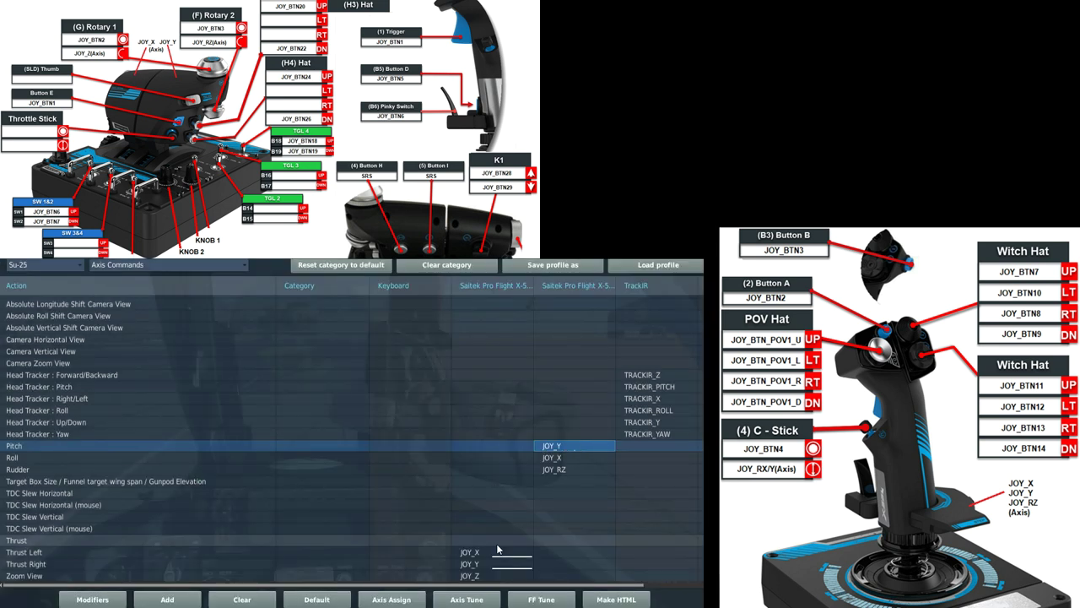
{"action": "left_click", "coordinate": [484, 599]}
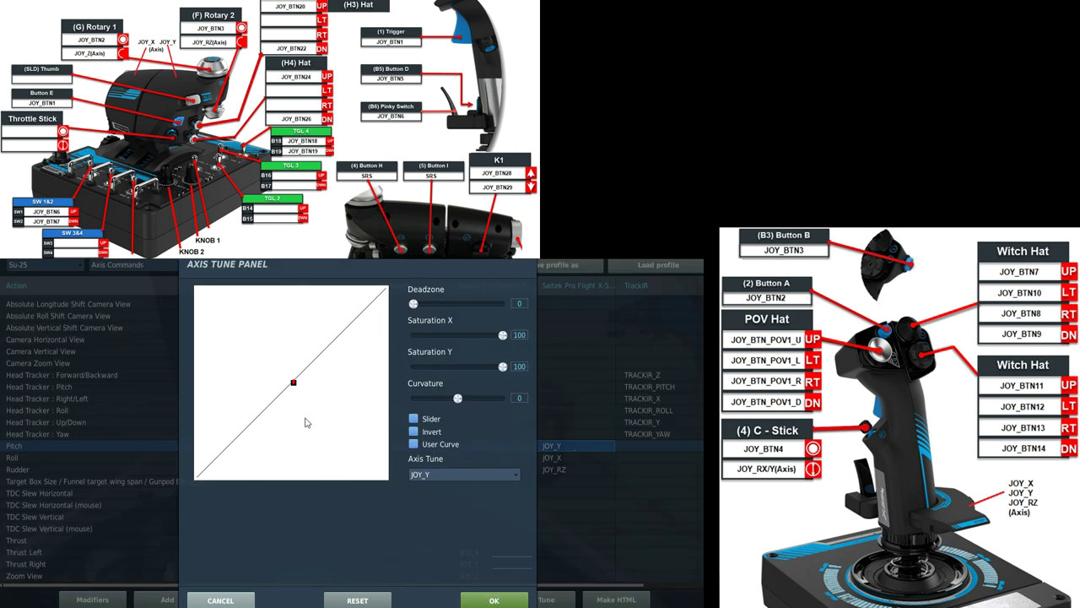
{"action": "left_click_drag", "start_coordinate": [457, 399], "coordinate": [467, 403]}
{"action": "left_click", "coordinate": [494, 600]}
Step: Search the actions for "counter" and assign Countermeasures Flares Dispense to JOY_BTN28 and Countermeasures Chaff Dispense to JOY_BTN29 on the throttle
{"action": "left_click", "coordinate": [169, 264]}
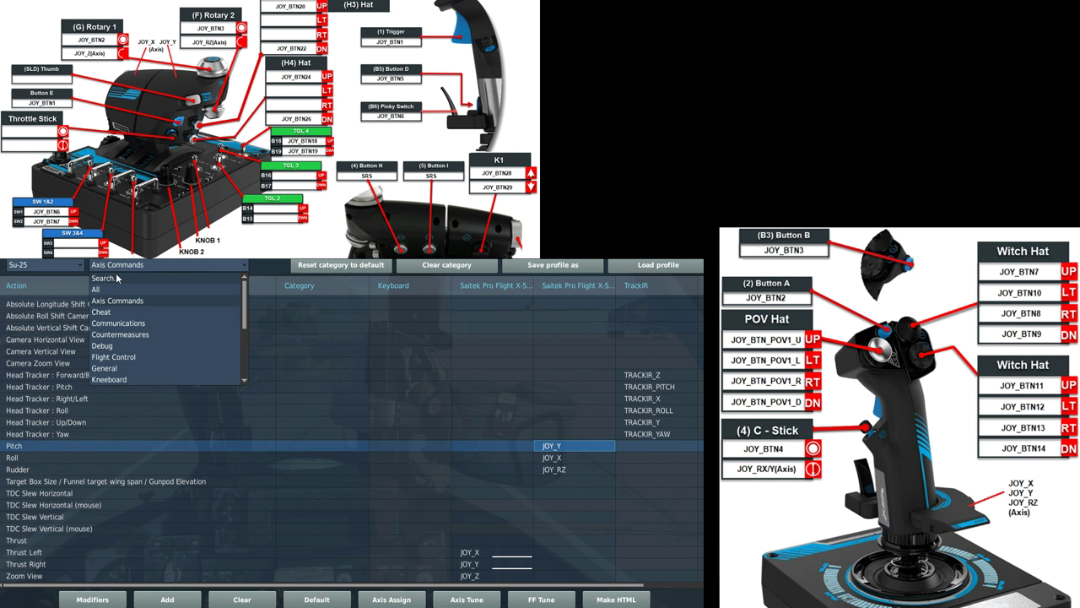
{"action": "left_click", "coordinate": [144, 277]}
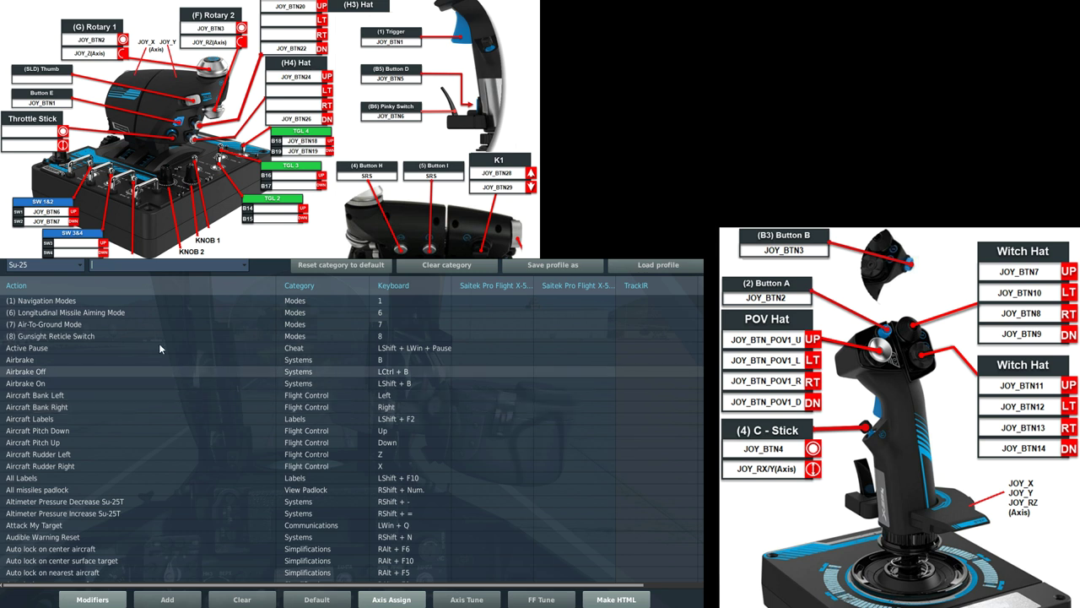
{"action": "type", "text": "counter"}
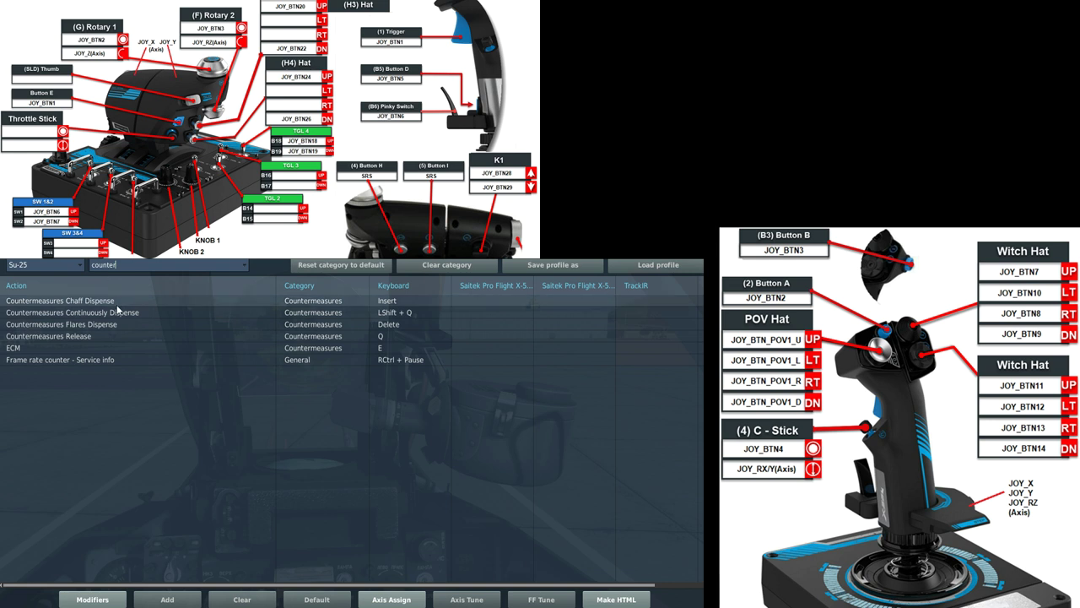
{"action": "double_click", "coordinate": [469, 325]}
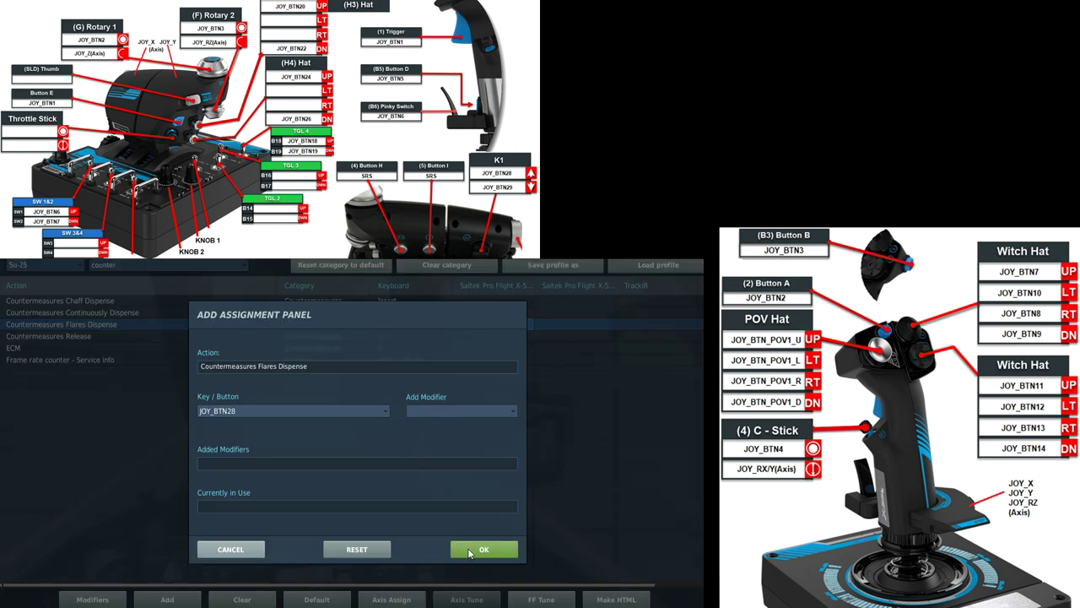
{"action": "left_click", "coordinate": [469, 549]}
{"action": "double_click", "coordinate": [496, 301]}
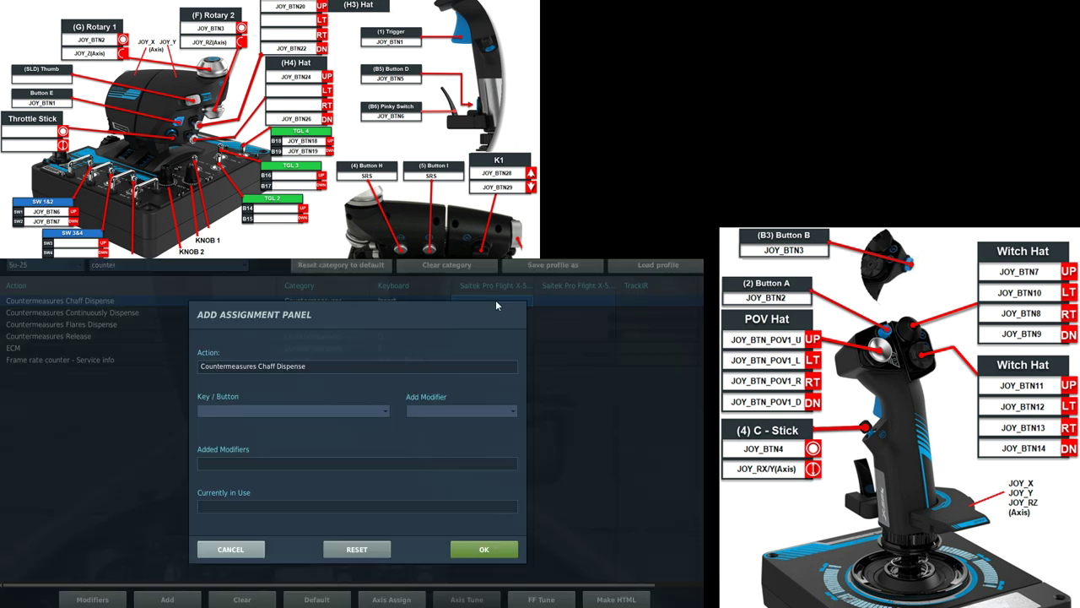
{"action": "left_click", "coordinate": [483, 549]}
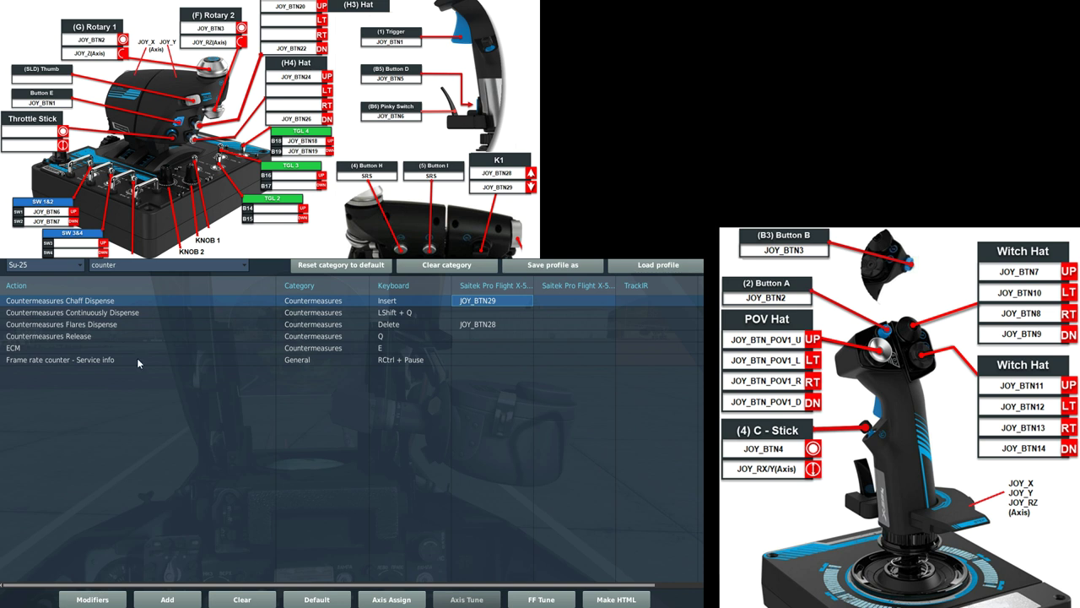
Step: Search the actions for "laun" and assign Launch Permission Override to JOY_BTN2 in the first Saitek column
{"action": "left_click_drag", "start_coordinate": [120, 266], "coordinate": [80, 264]}
{"action": "type", "text": "laun"}
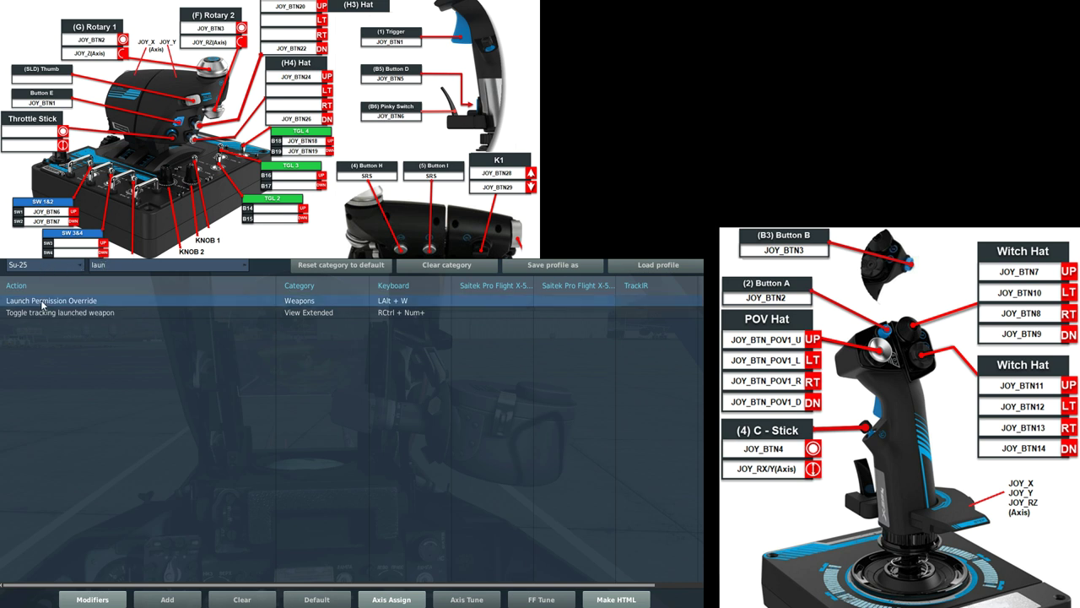
{"action": "double_click", "coordinate": [523, 304]}
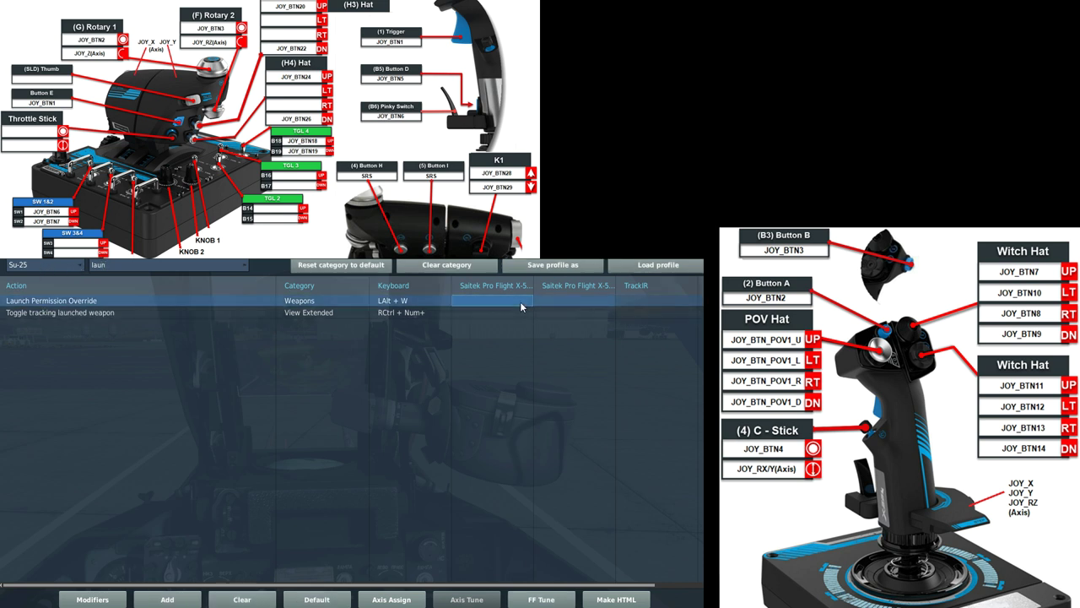
{"action": "left_click", "coordinate": [484, 549]}
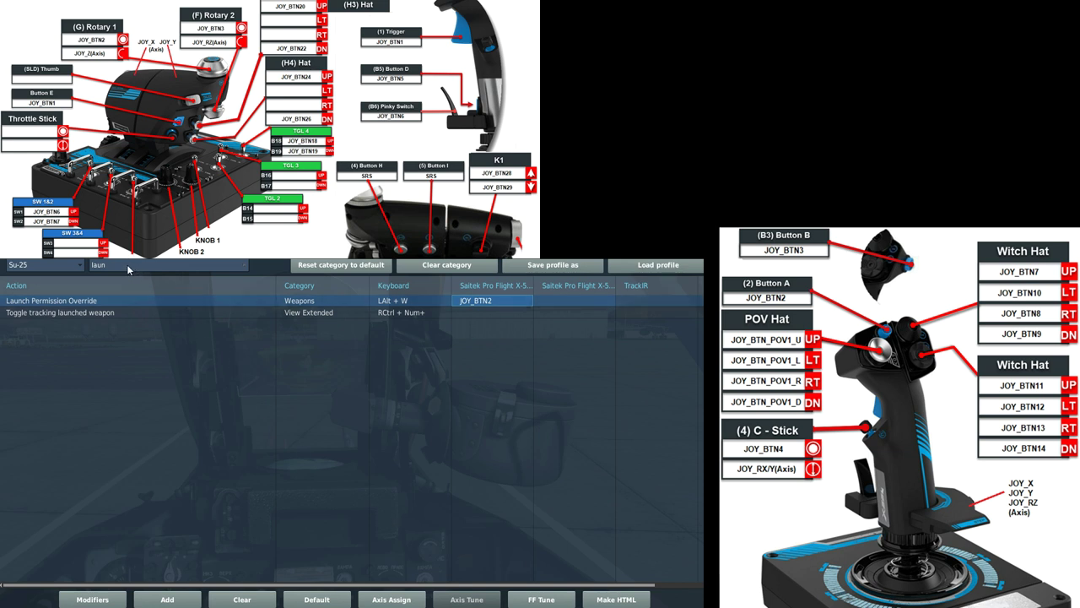
Step: Search the actions for "change" and assign Weapon Change to JOY_BTN1 in the first Saitek column
{"action": "key", "text": "BackSpace"}
{"action": "key", "text": "BackSpace"}
{"action": "key", "text": "BackSpace"}
{"action": "key", "text": "BackSpace"}
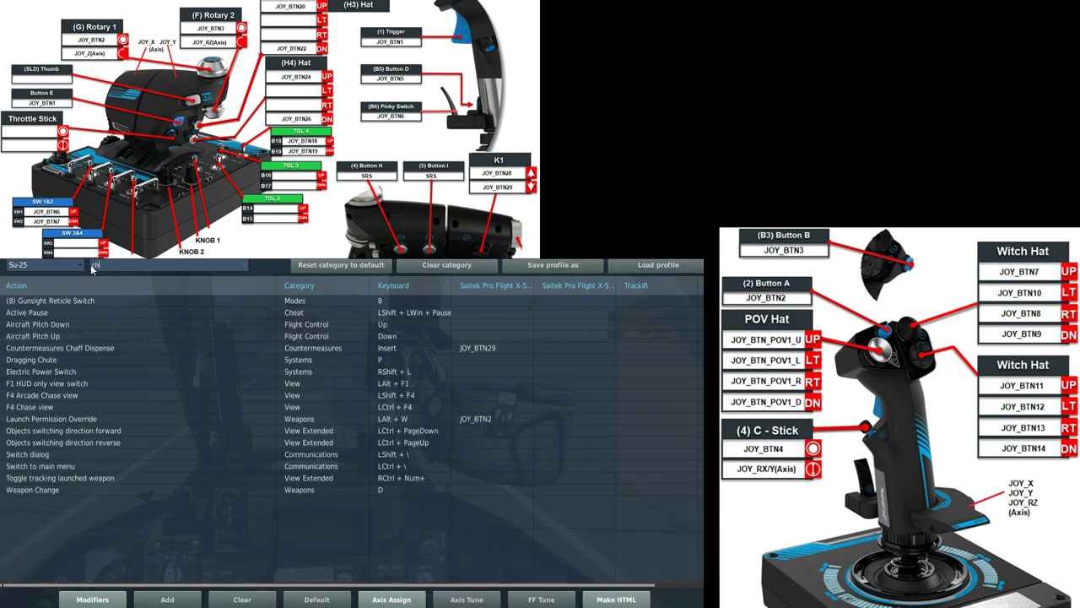
{"action": "type", "text": "change"}
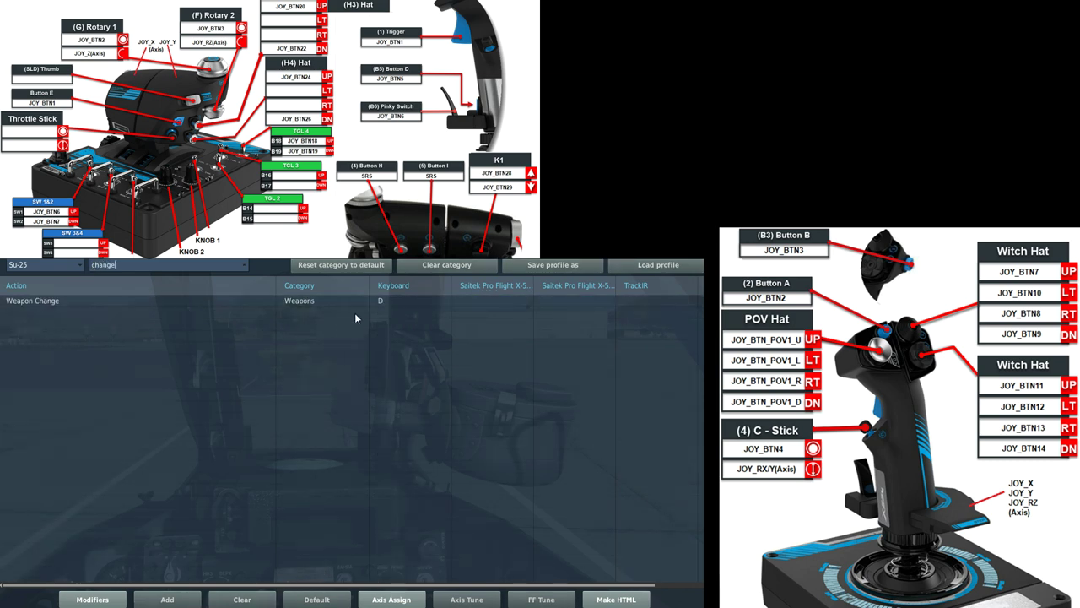
{"action": "double_click", "coordinate": [493, 301]}
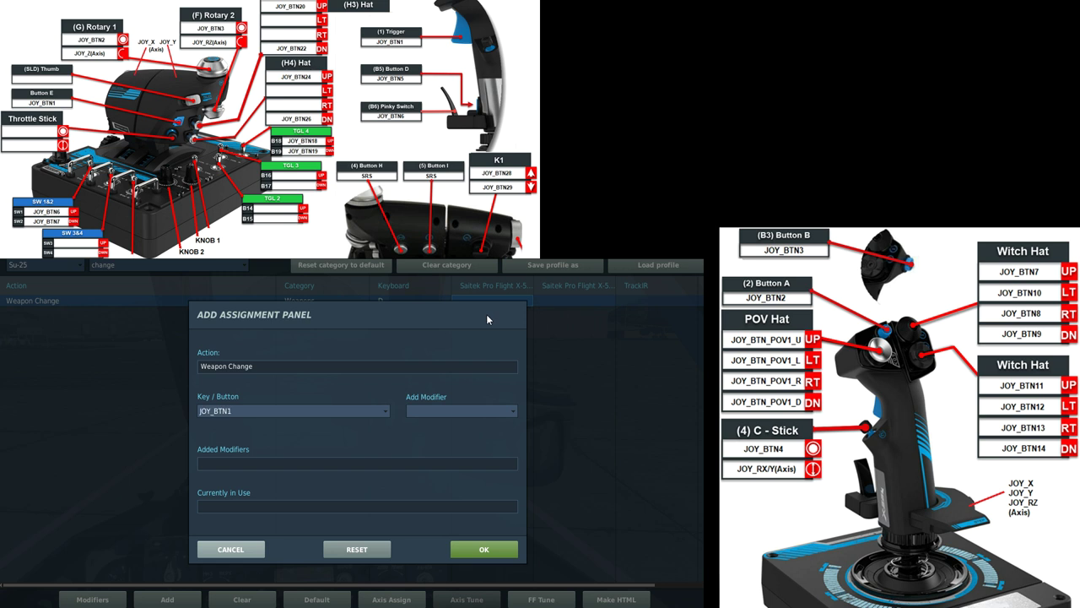
{"action": "left_click", "coordinate": [481, 549]}
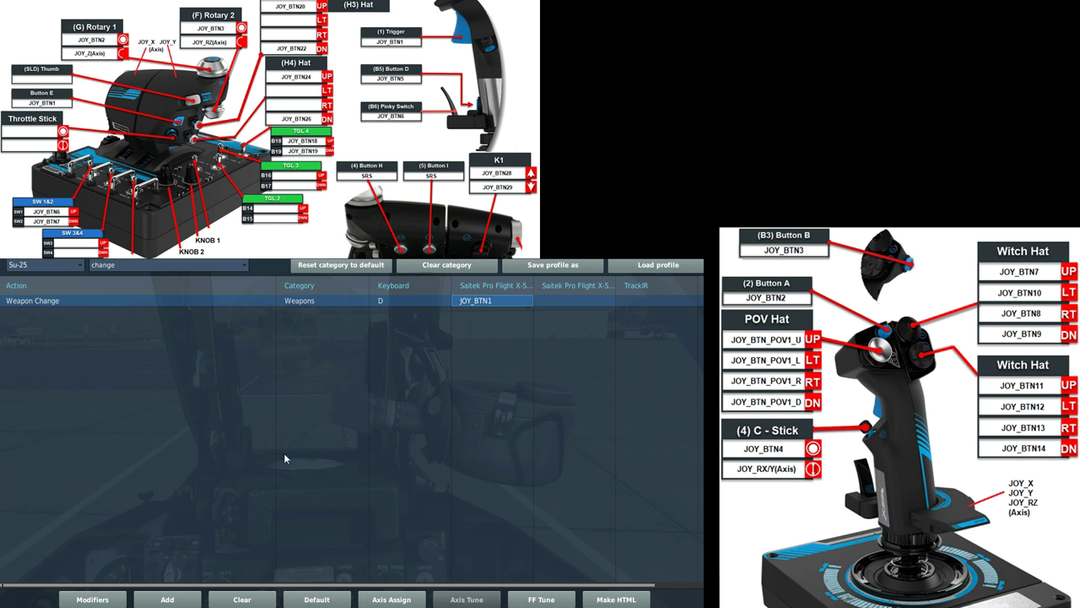
Step: Search the actions for "brake" and assign Airbrake On to JOY_BTN26 and Airbrake Off to JOY_BTN24 in the first Saitek column
{"action": "key", "text": "BackSpace"}
{"action": "key", "text": "BackSpace"}
{"action": "key", "text": "BackSpace"}
{"action": "key", "text": "BackSpace"}
{"action": "key", "text": "BackSpace"}
{"action": "key", "text": "BackSpace"}
{"action": "type", "text": "brake"}
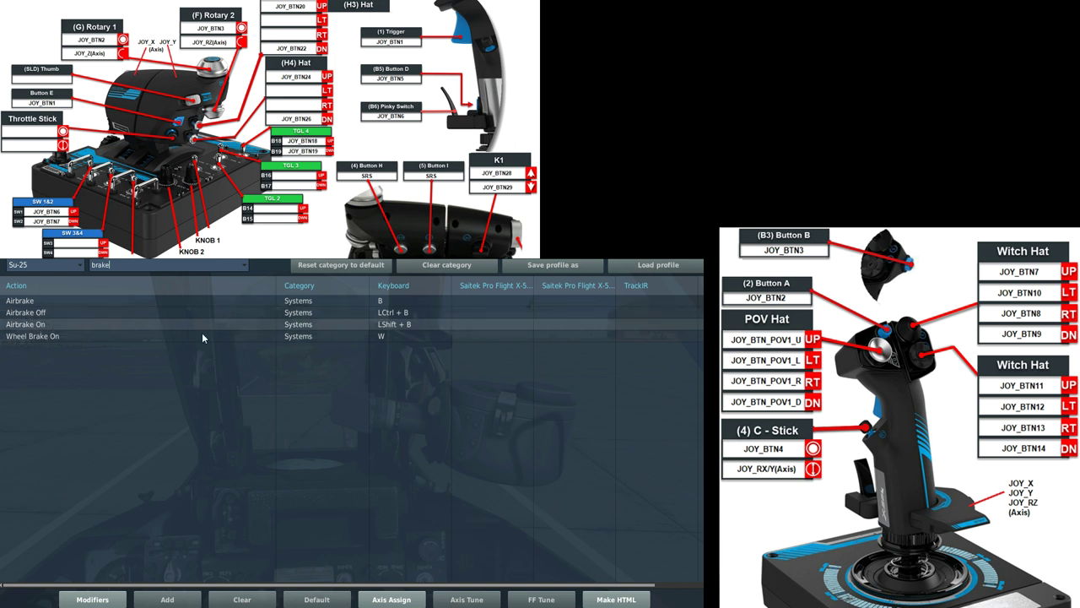
{"action": "double_click", "coordinate": [470, 324]}
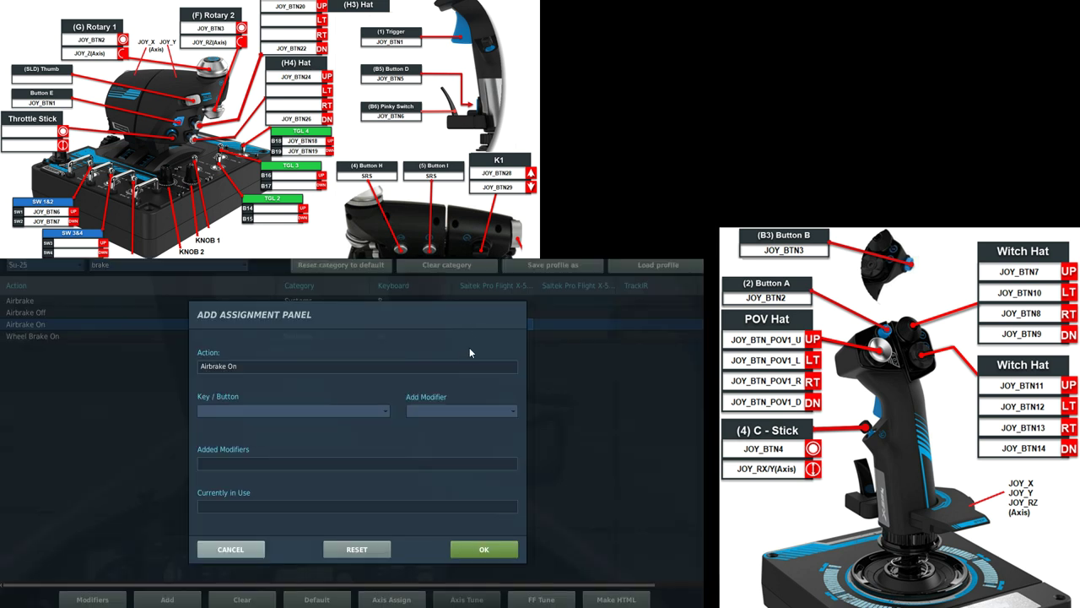
{"action": "left_click", "coordinate": [483, 557]}
{"action": "double_click", "coordinate": [490, 313]}
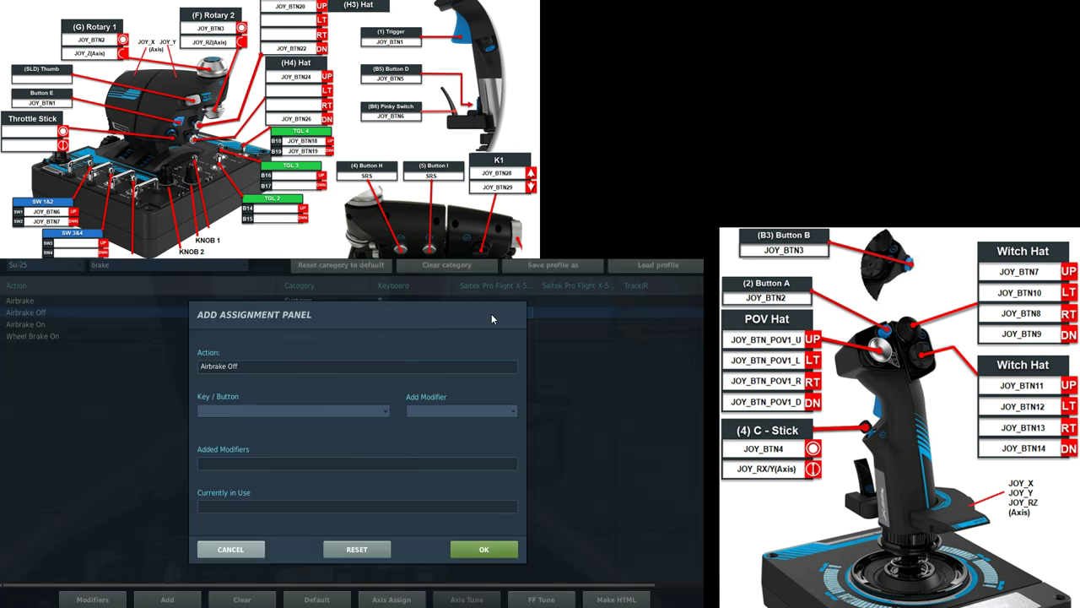
{"action": "left_click", "coordinate": [479, 557]}
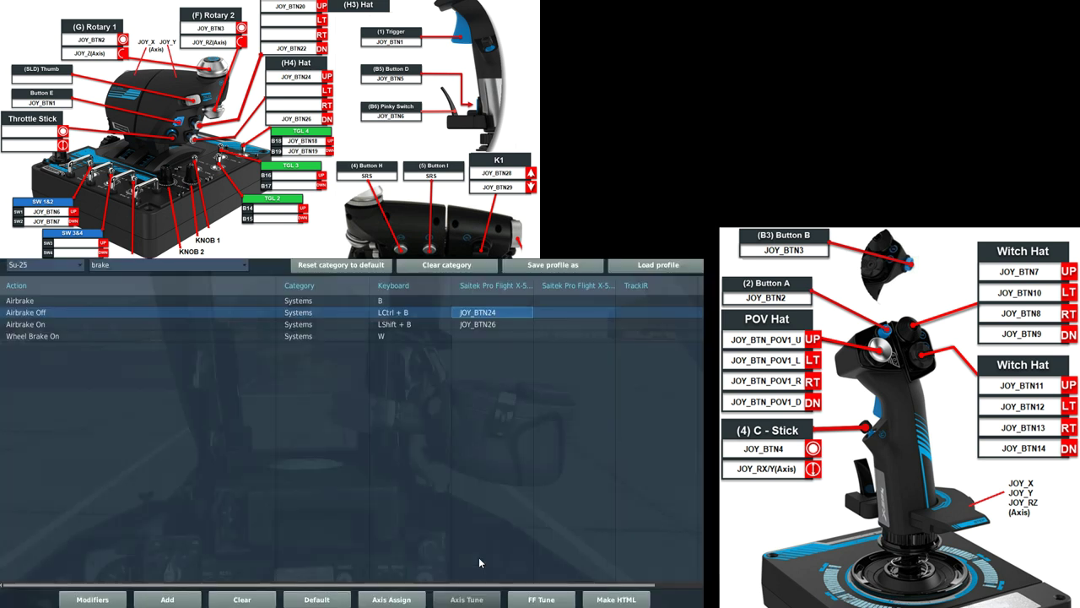
Step: Search the actions for "flaps" and assign Flaps Up to JOY_BTN24 and Flaps Landing Position to JOY_BTN26 in the first Saitek column
{"action": "double_click", "coordinate": [87, 267]}
{"action": "type", "text": "flaps"}
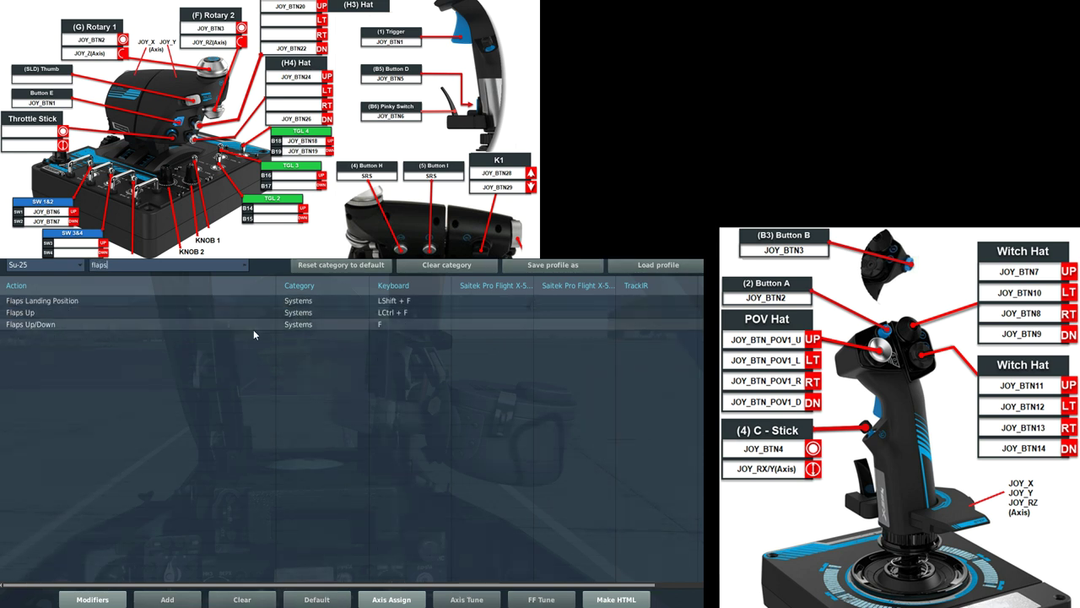
{"action": "double_click", "coordinate": [503, 311]}
{"action": "left_click", "coordinate": [489, 547]}
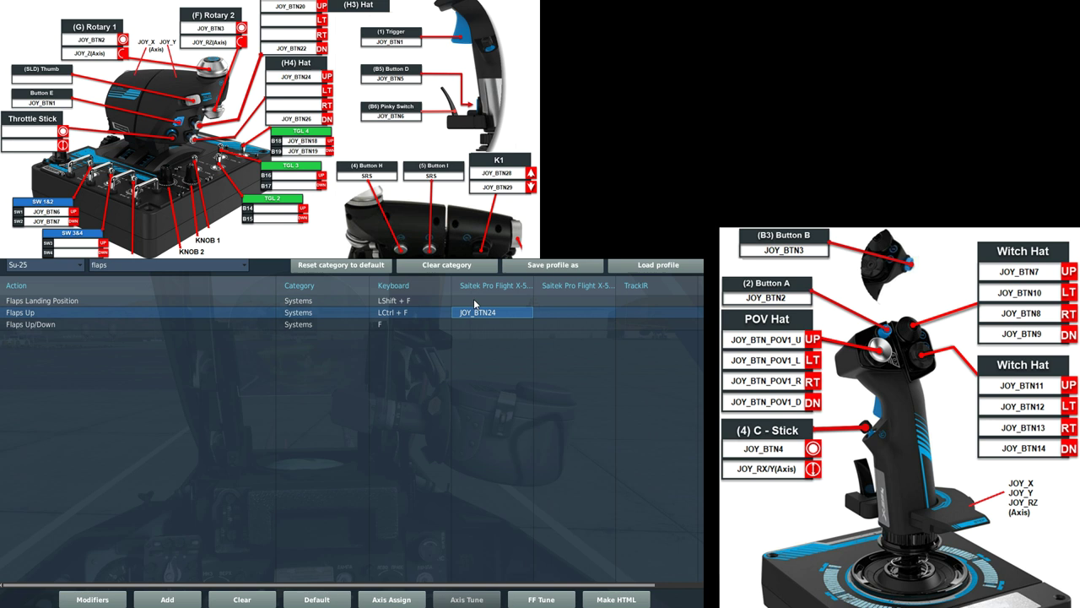
{"action": "double_click", "coordinate": [473, 299]}
{"action": "left_click", "coordinate": [485, 550]}
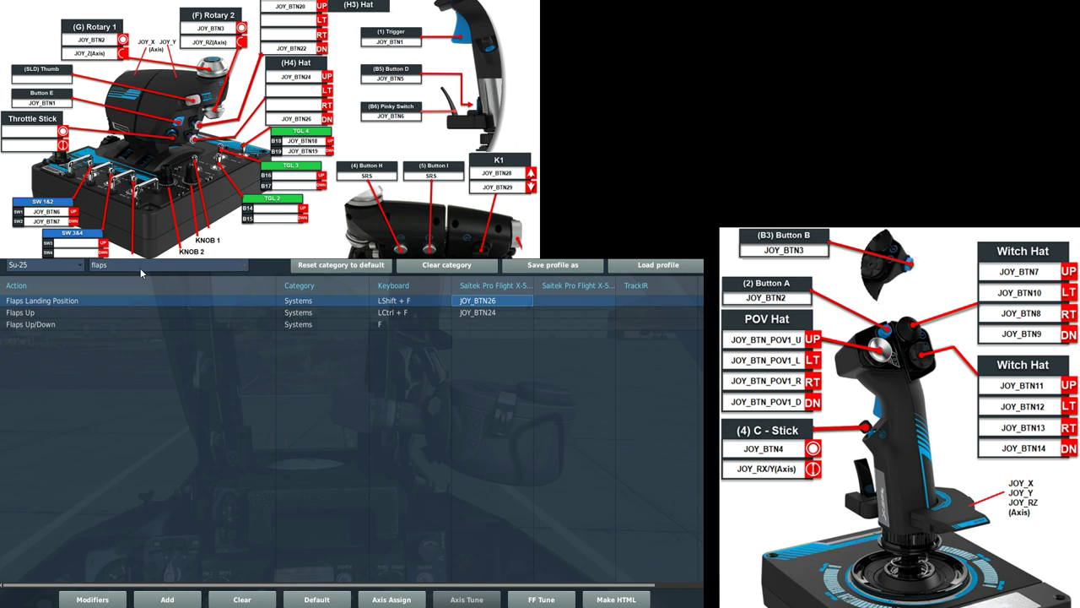
Step: Search the actions for "brake" and assign Airbrake Off to JOY_BTN20 and Airbrake On to JOY_BTN22 in the first Saitek column
{"action": "key", "text": "BackSpace"}
{"action": "key", "text": "BackSpace"}
{"action": "key", "text": "BackSpace"}
{"action": "key", "text": "BackSpace"}
{"action": "key", "text": "BackSpace"}
{"action": "type", "text": "air"}
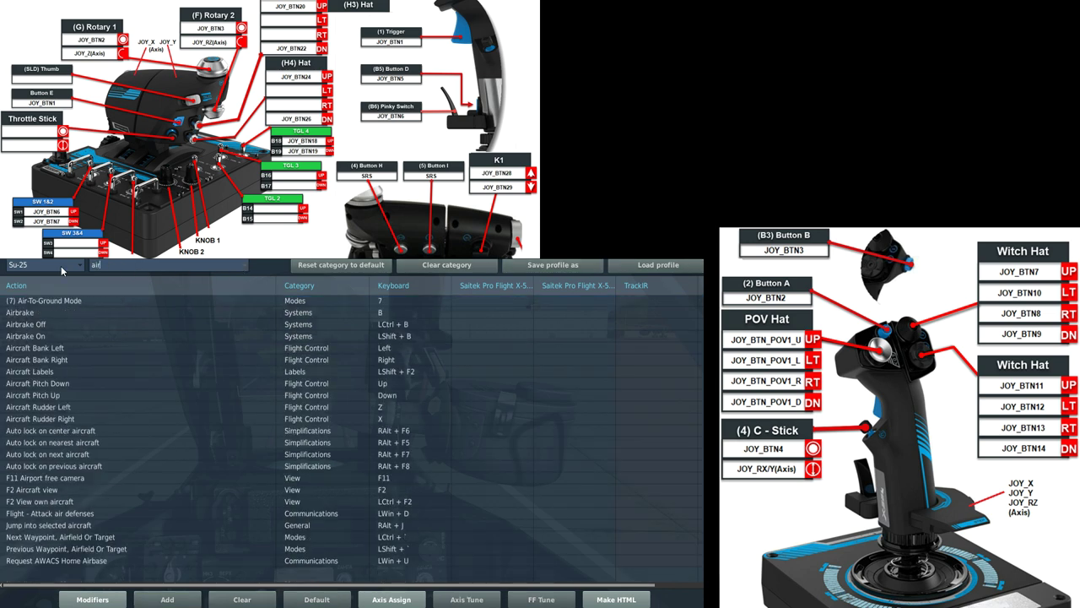
{"action": "key", "text": "BackSpace"}
{"action": "key", "text": "BackSpace"}
{"action": "key", "text": "BackSpace"}
{"action": "type", "text": "brake"}
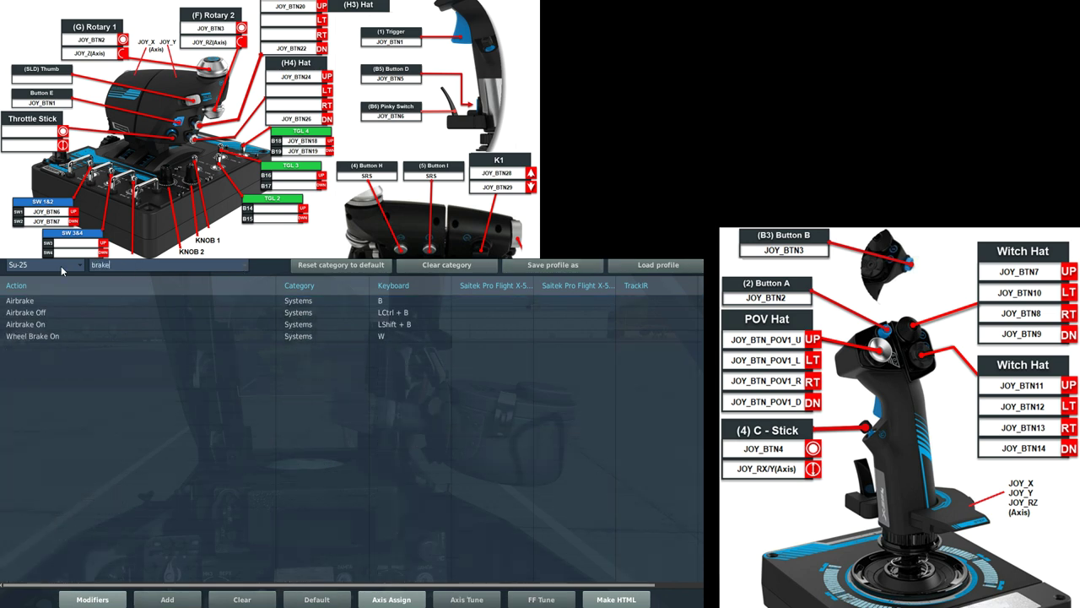
{"action": "double_click", "coordinate": [498, 312]}
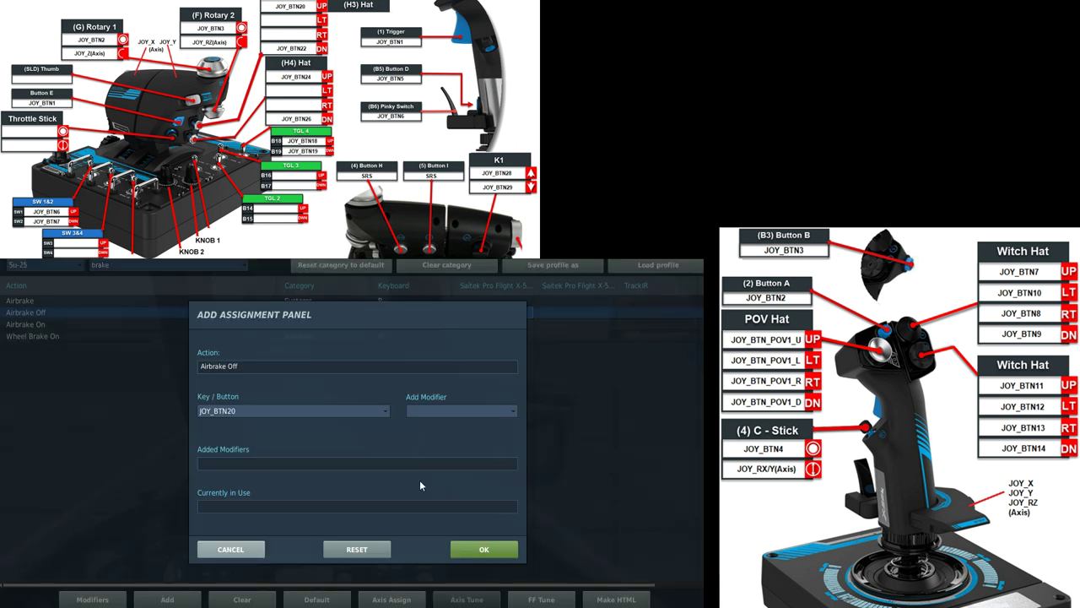
{"action": "left_click", "coordinate": [463, 547]}
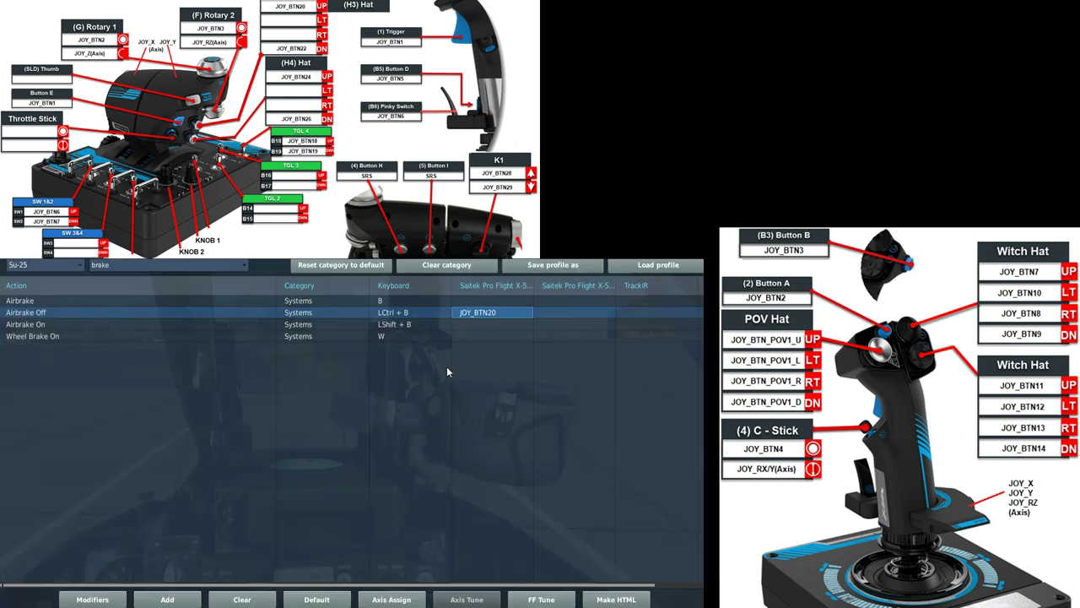
{"action": "double_click", "coordinate": [476, 325]}
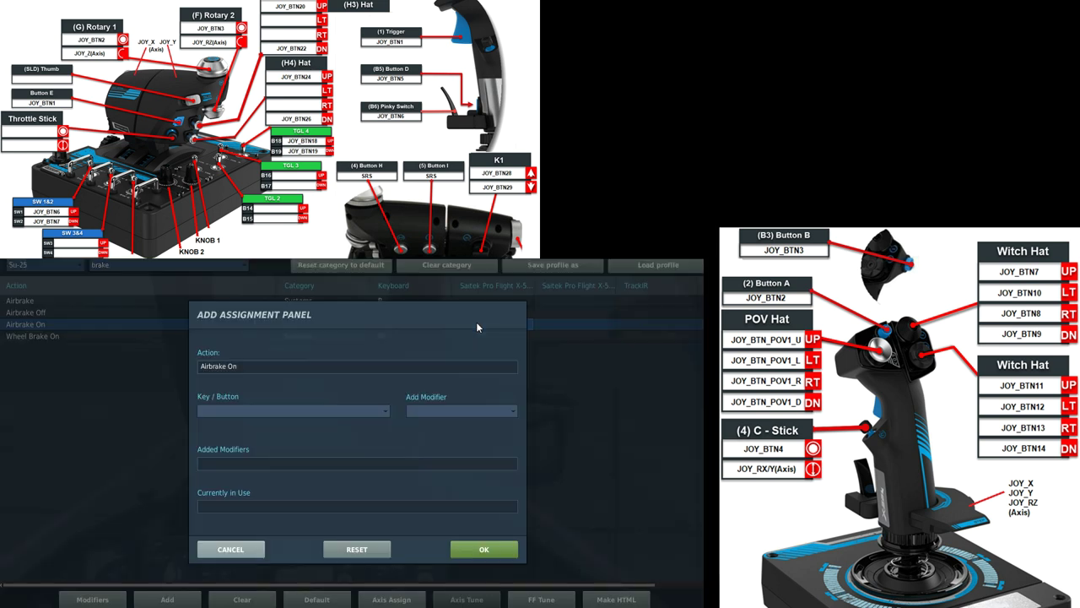
{"action": "left_click", "coordinate": [477, 549]}
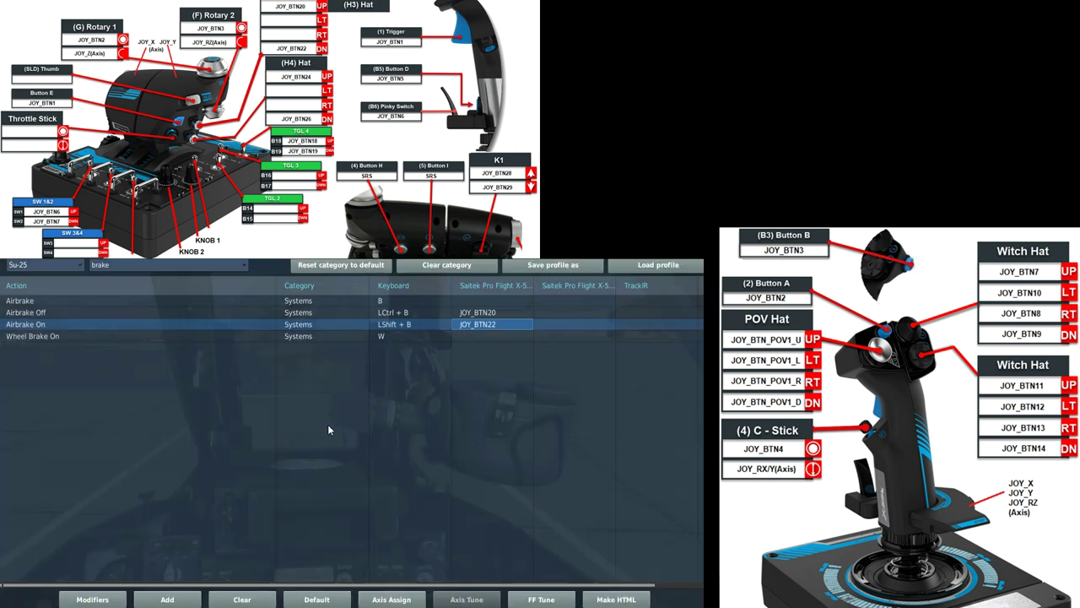
Step: Search the actions for "start" and assign Engine Right Start to JOY_BTN18 and Engine Left Start to JOY_BTN16 in the first Saitek column
{"action": "left_click", "coordinate": [114, 265]}
{"action": "key", "text": "BackSpace"}
{"action": "key", "text": "BackSpace"}
{"action": "key", "text": "BackSpace"}
{"action": "key", "text": "BackSpace"}
{"action": "key", "text": "BackSpace"}
{"action": "type", "text": "start"}
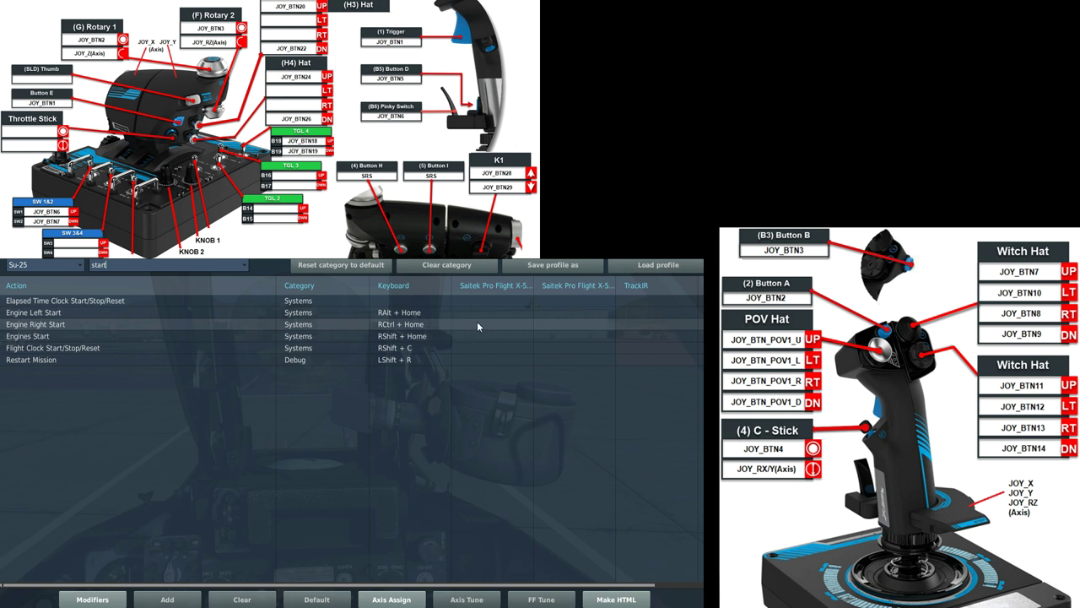
{"action": "double_click", "coordinate": [509, 327]}
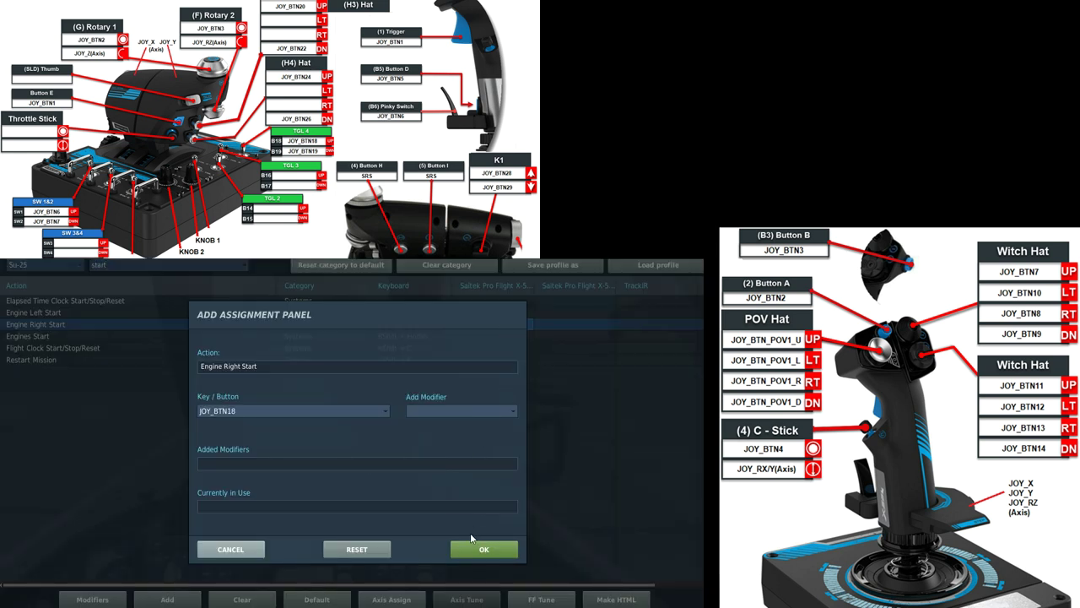
{"action": "left_click", "coordinate": [477, 550]}
{"action": "left_click", "coordinate": [486, 313]}
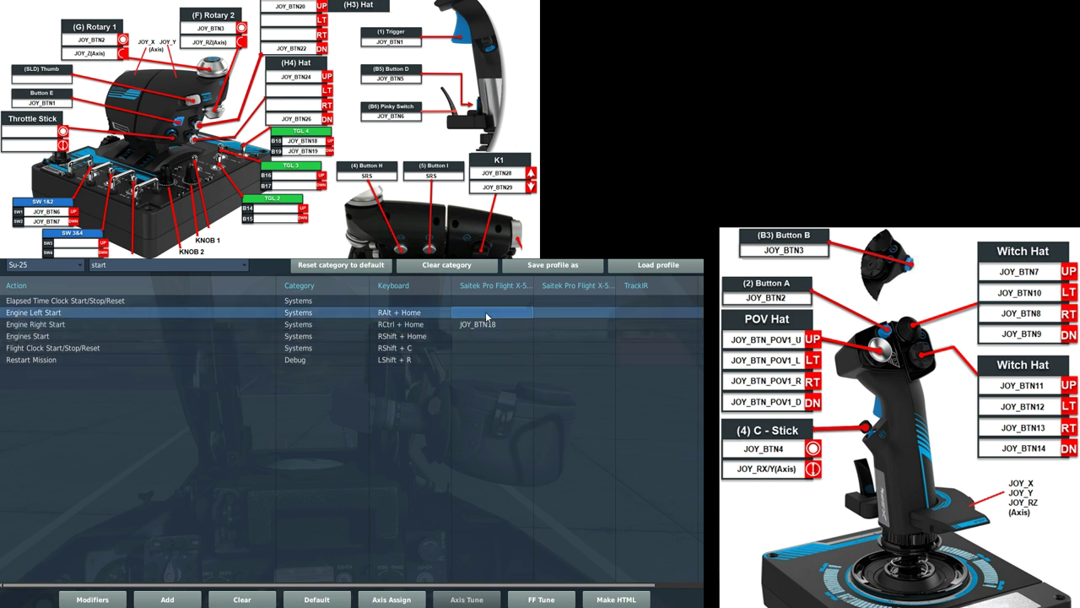
{"action": "double_click", "coordinate": [485, 312]}
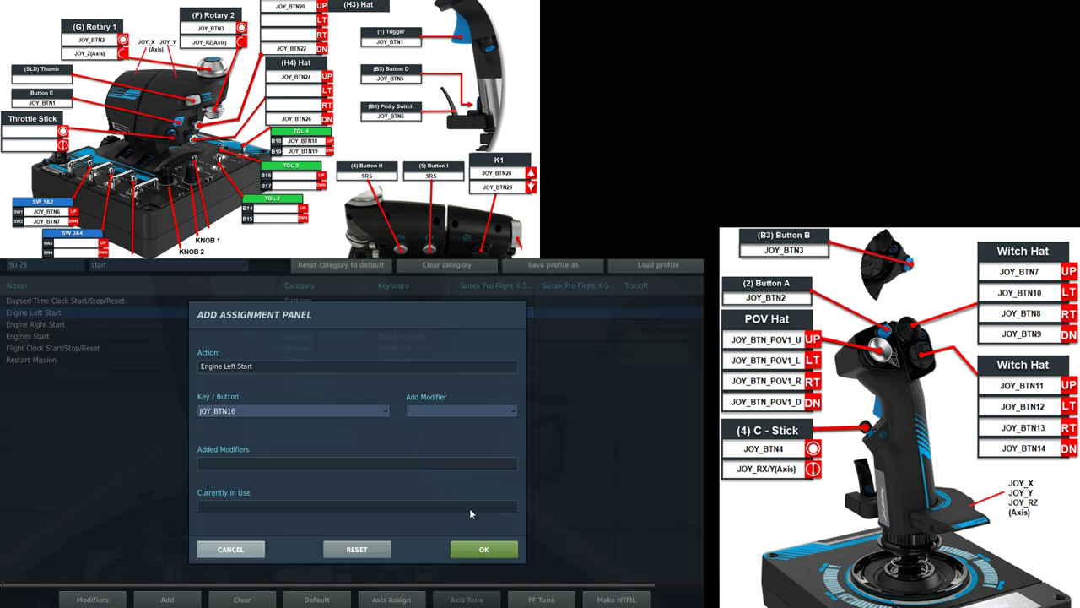
{"action": "left_click", "coordinate": [479, 542]}
Step: Search the actions for "stop", assign Engine Left Stop to JOY_BTN17 and give Engine Right Stop a button in the first Saitek column
{"action": "key", "text": "BackSpace"}
{"action": "key", "text": "BackSpace"}
{"action": "key", "text": "BackSpace"}
{"action": "type", "text": "op"}
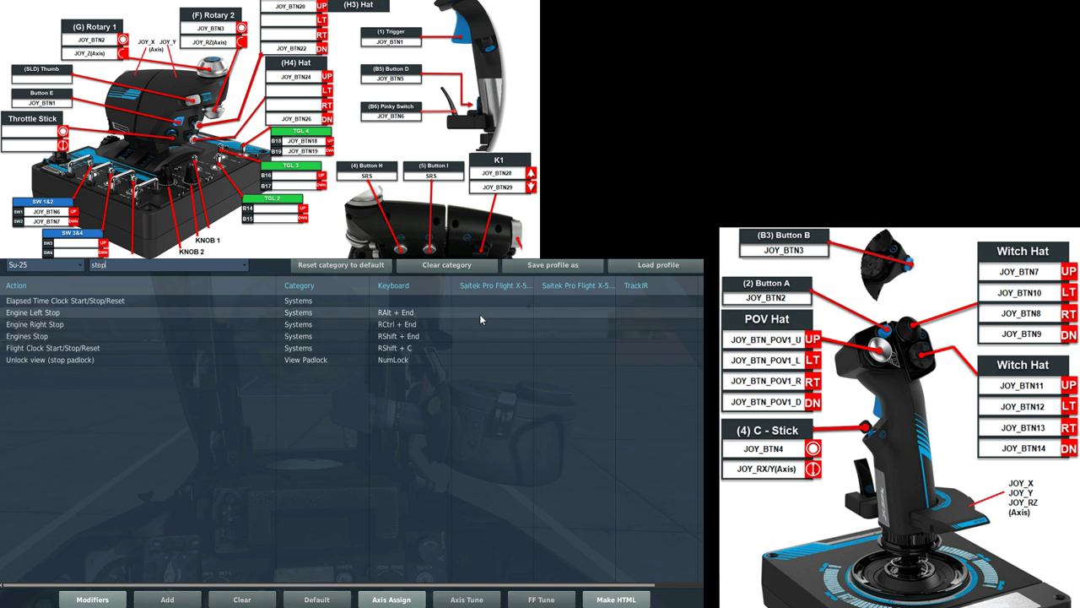
{"action": "double_click", "coordinate": [479, 314]}
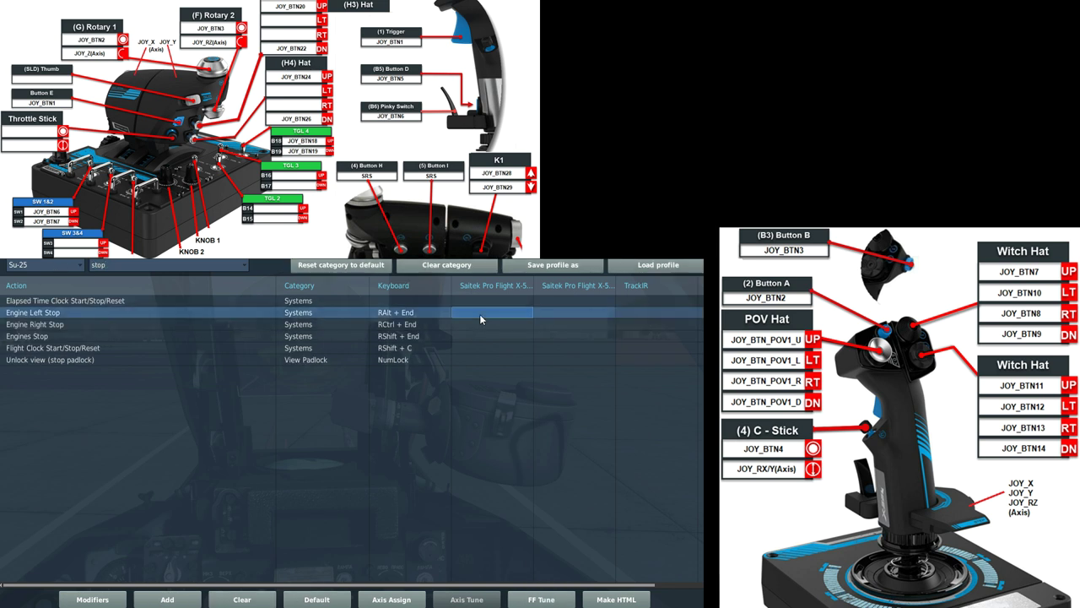
{"action": "left_click", "coordinate": [484, 551]}
{"action": "double_click", "coordinate": [477, 324]}
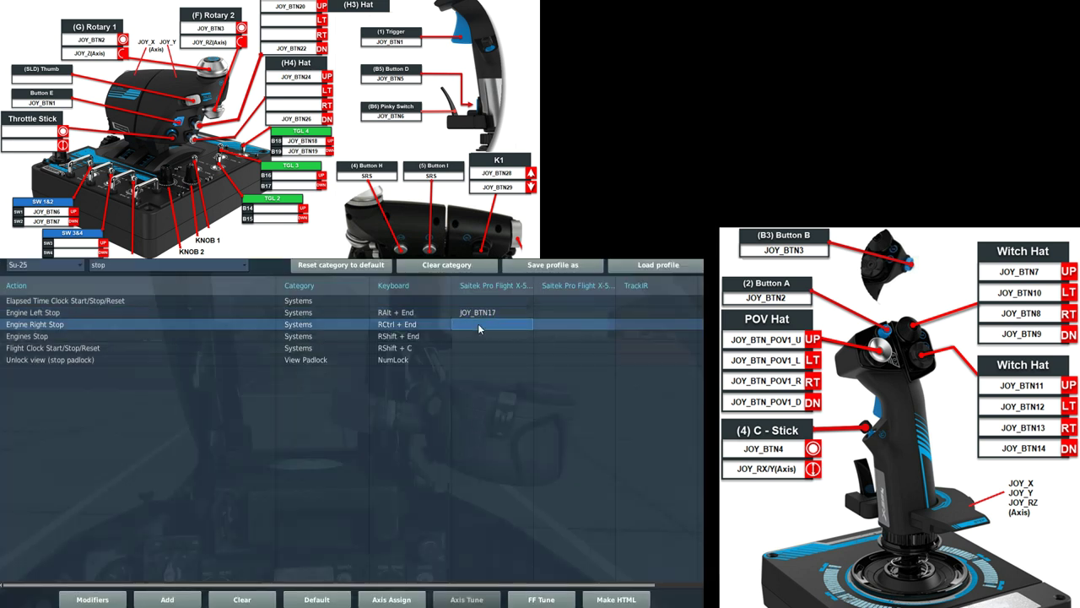
{"action": "left_click", "coordinate": [480, 553]}
Step: Search the actions for "brake" and assign Wheel Brake On to JOY_BTN6 in the second Saitek column
{"action": "key", "text": "BackSpace"}
{"action": "key", "text": "BackSpace"}
{"action": "key", "text": "BackSpace"}
{"action": "key", "text": "BackSpace"}
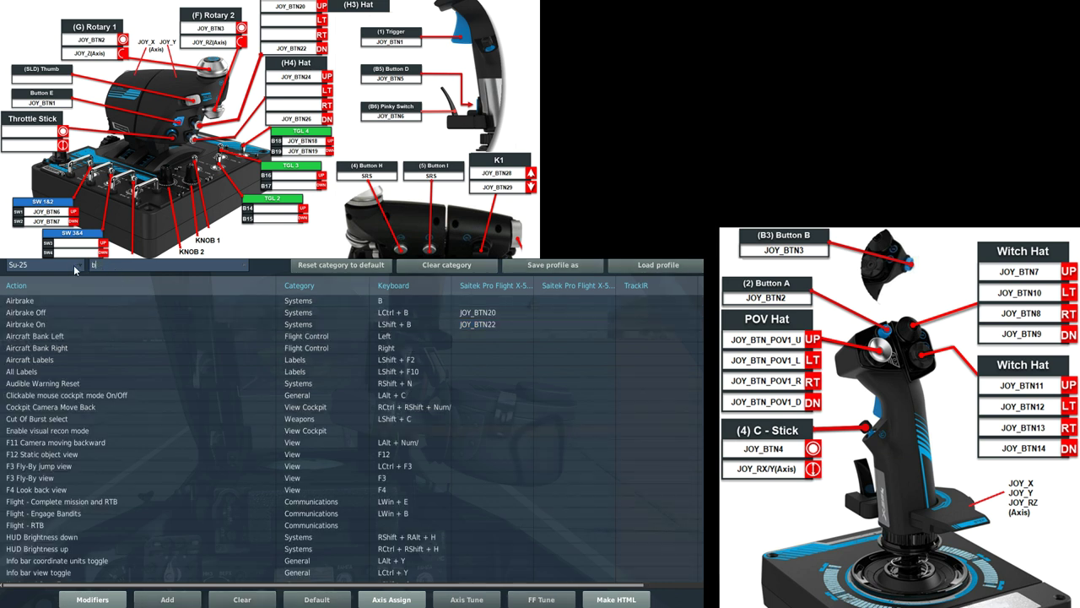
{"action": "type", "text": "brake"}
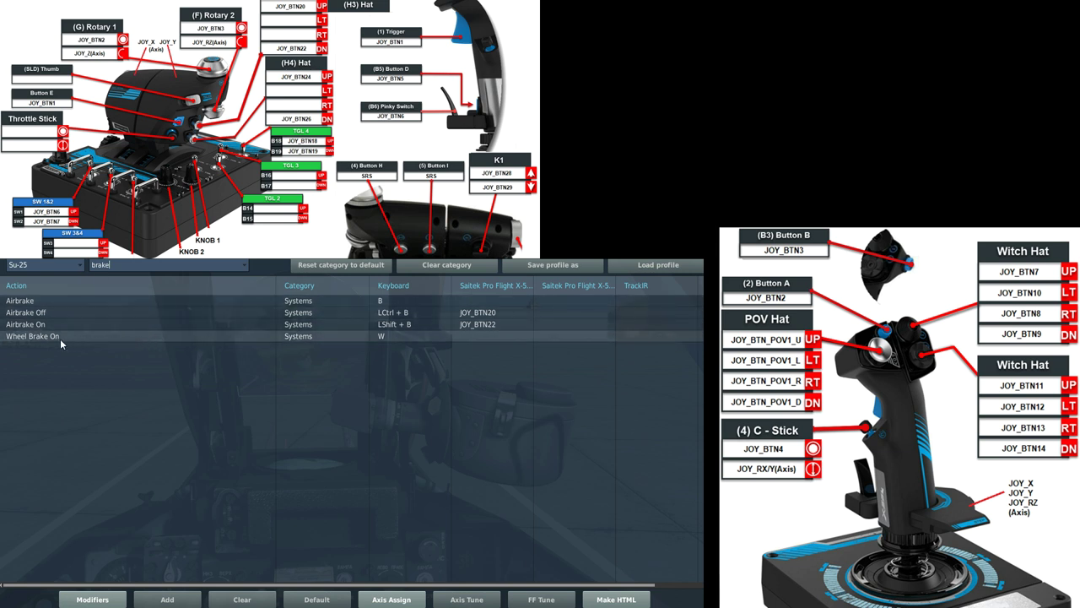
{"action": "double_click", "coordinate": [473, 336]}
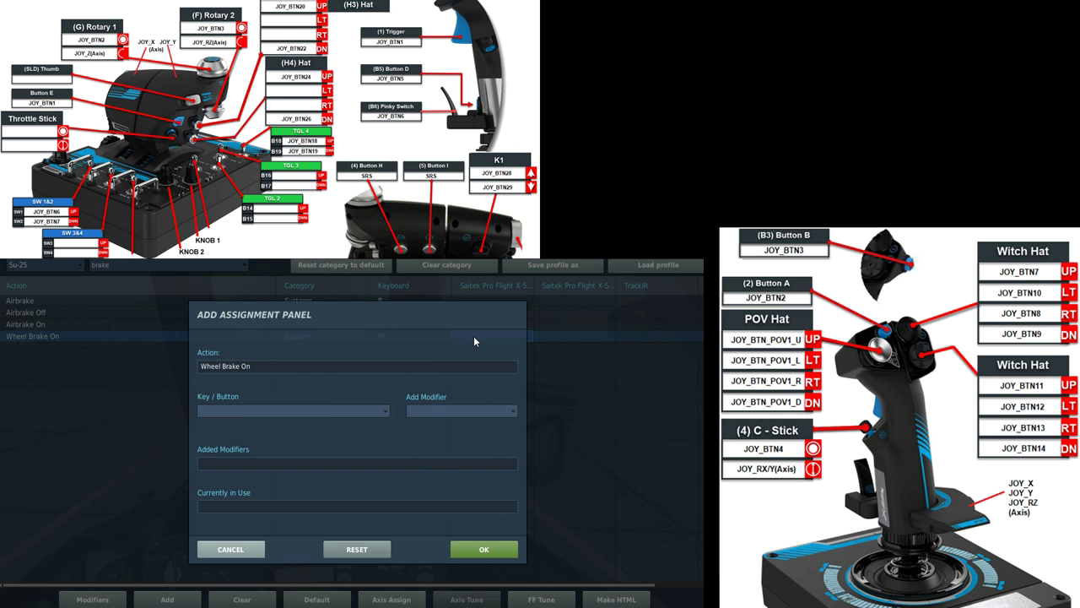
{"action": "left_click", "coordinate": [231, 549]}
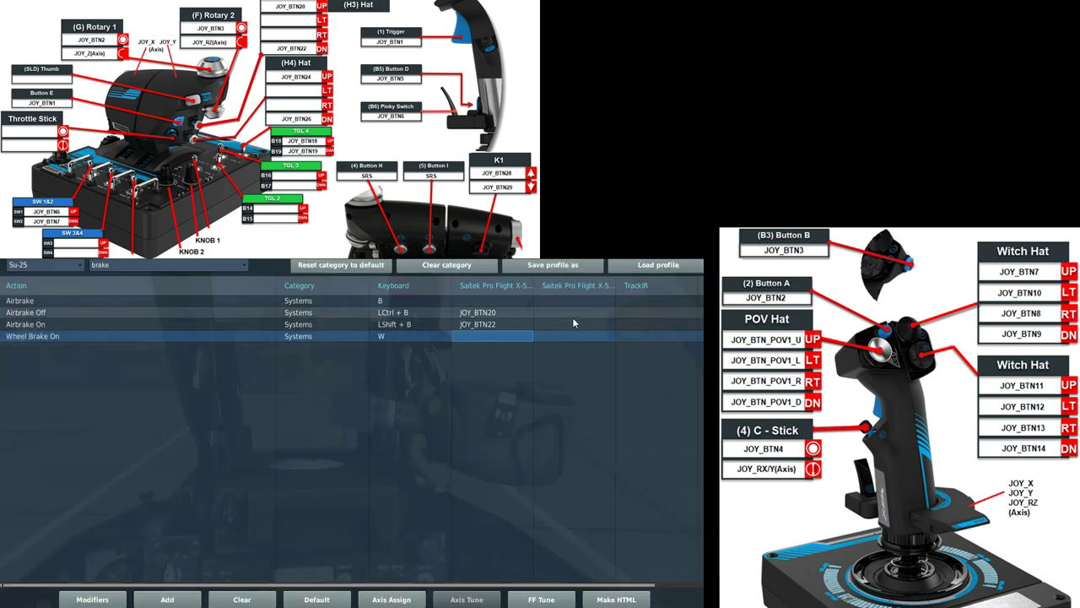
{"action": "double_click", "coordinate": [567, 337]}
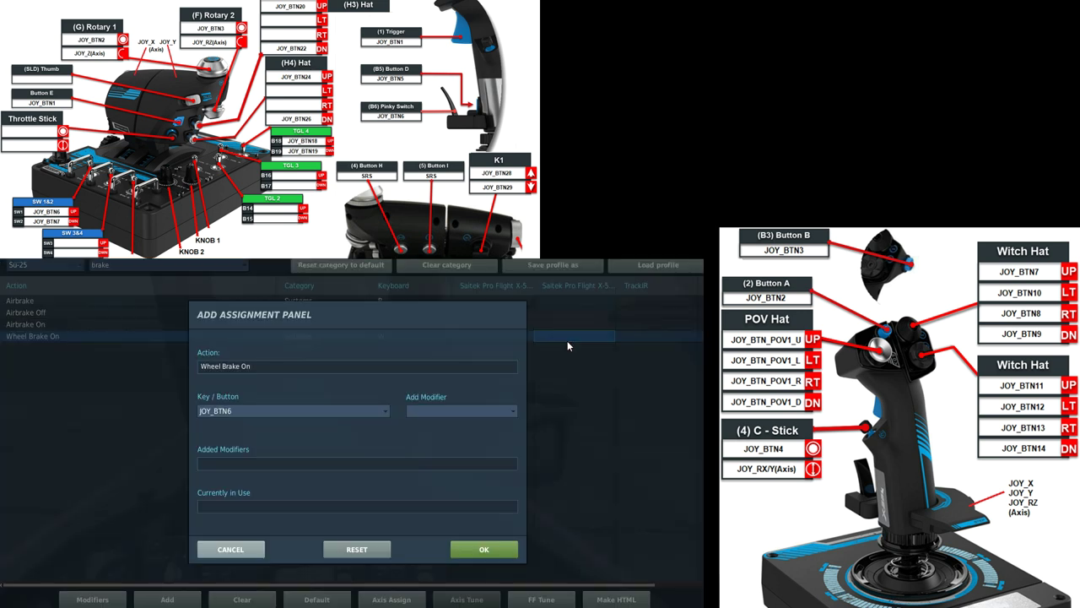
{"action": "left_click", "coordinate": [482, 547]}
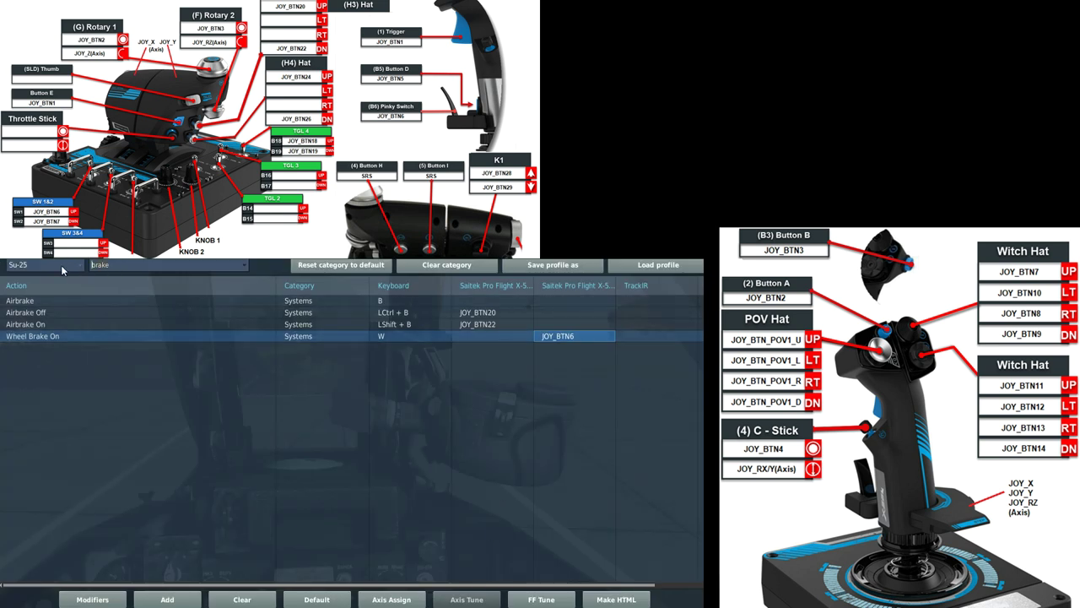
Step: Search the actions for "unl" and assign Target Unlock to JOY_BTN5 in the second Saitek column
{"action": "key", "text": "BackSpace"}
{"action": "key", "text": "BackSpace"}
{"action": "key", "text": "BackSpace"}
{"action": "key", "text": "BackSpace"}
{"action": "key", "text": "BackSpace"}
{"action": "type", "text": "unl"}
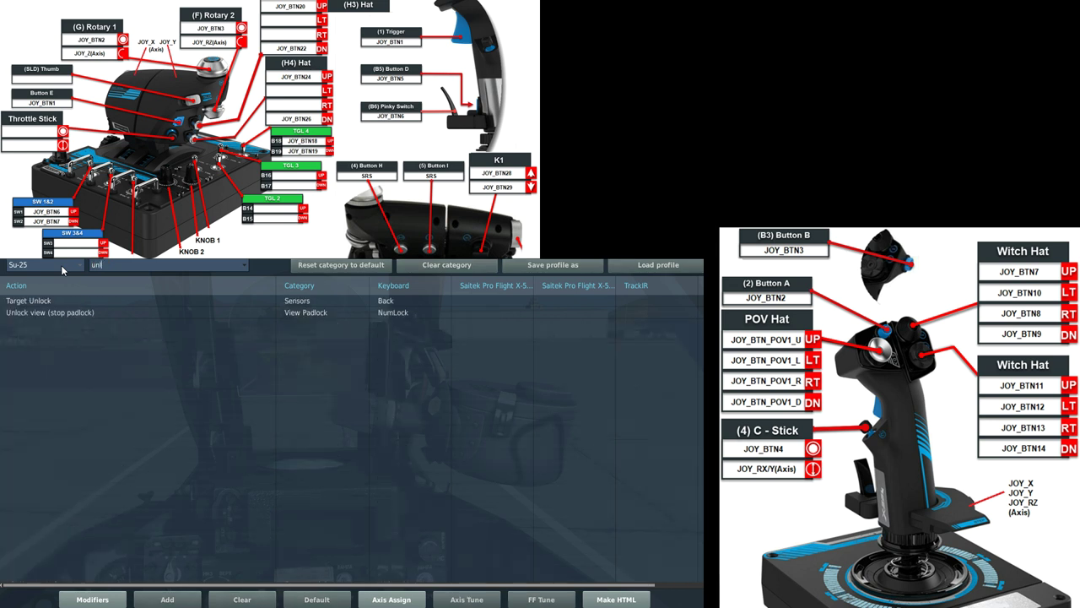
{"action": "left_click", "coordinate": [81, 297]}
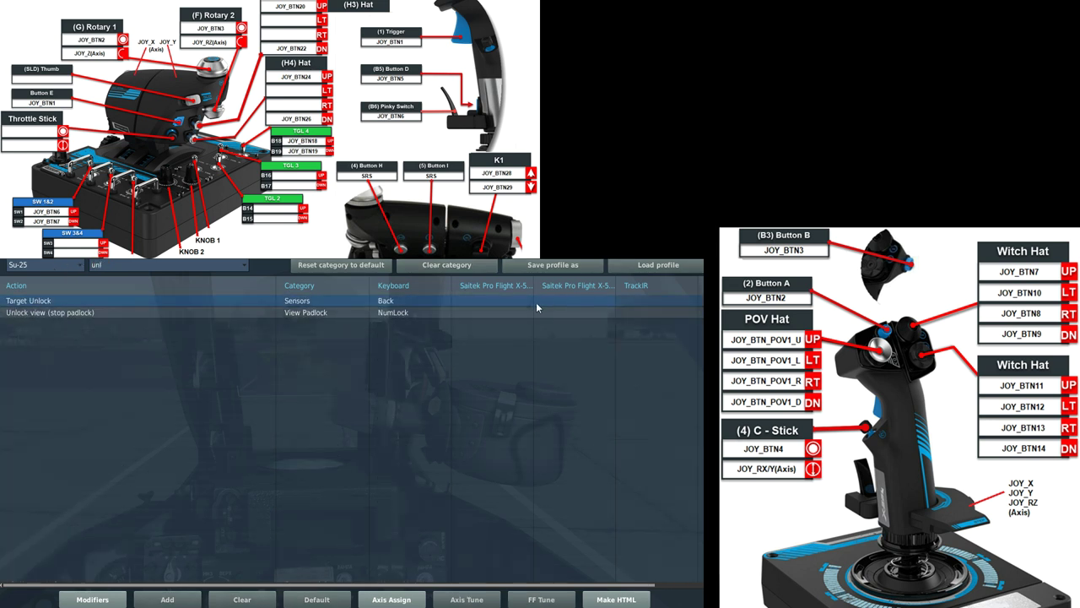
{"action": "left_click", "coordinate": [550, 302]}
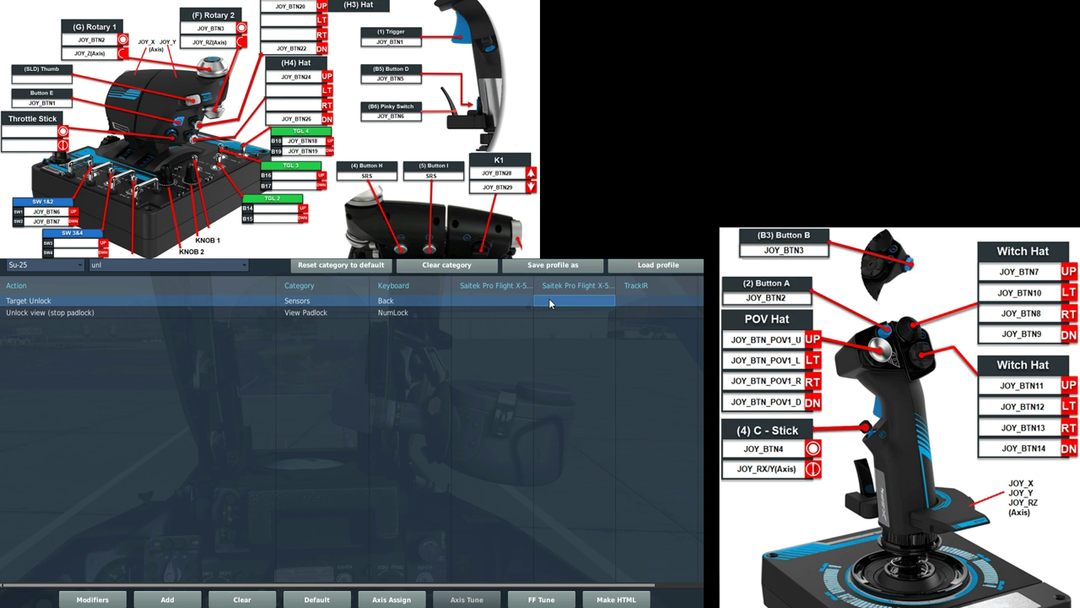
{"action": "double_click", "coordinate": [549, 301]}
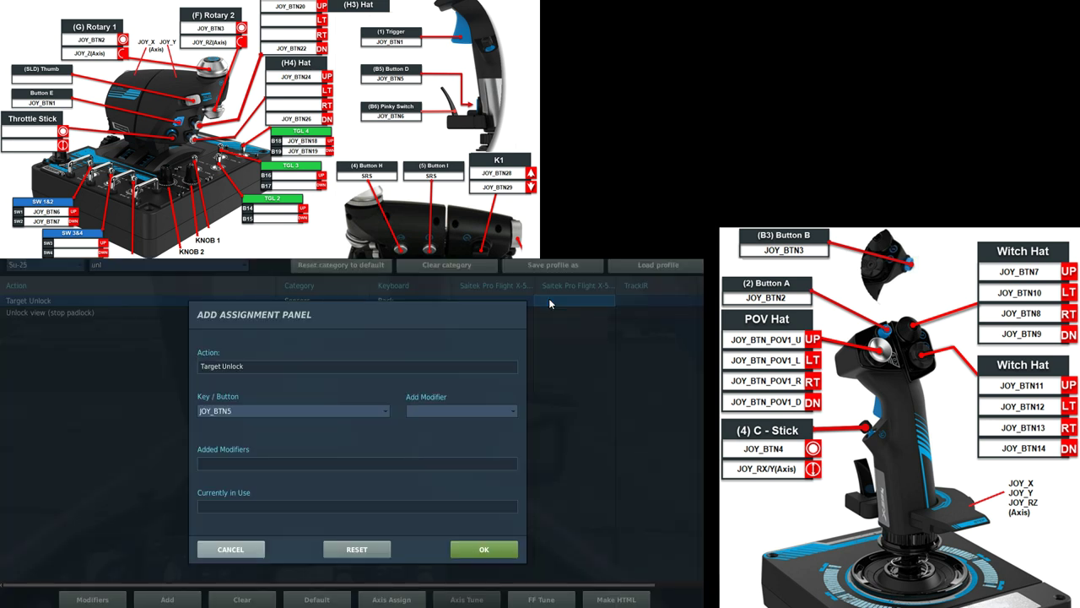
{"action": "left_click", "coordinate": [499, 549]}
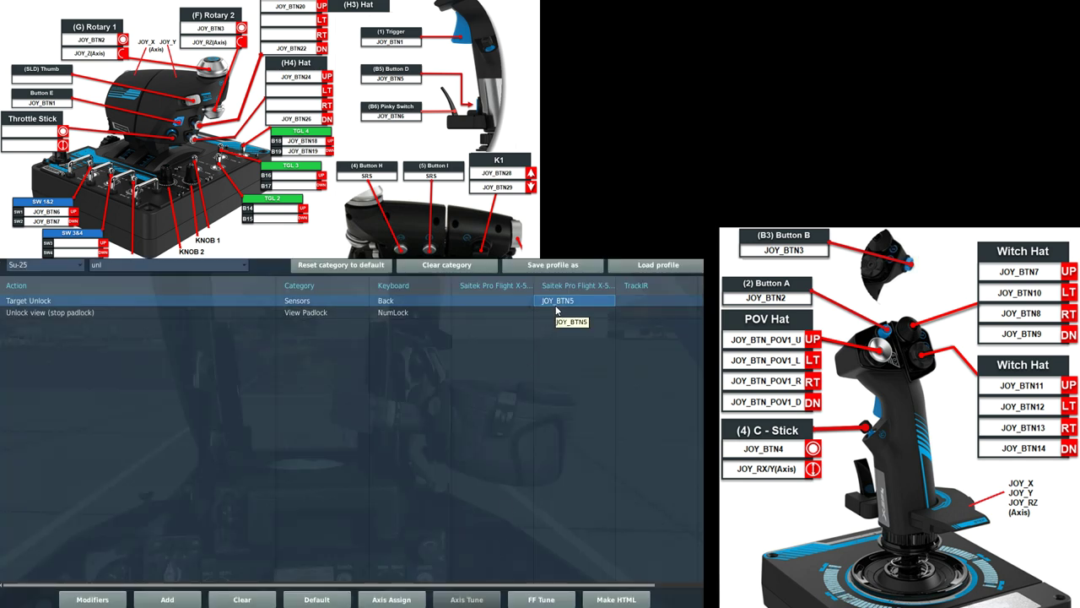
Step: Search the actions for "fire" and assign both JOY_BTN1 and JOY_BTN3 to Weapon Fire in the second Saitek column
{"action": "double_click", "coordinate": [84, 265]}
{"action": "type", "text": "trig"}
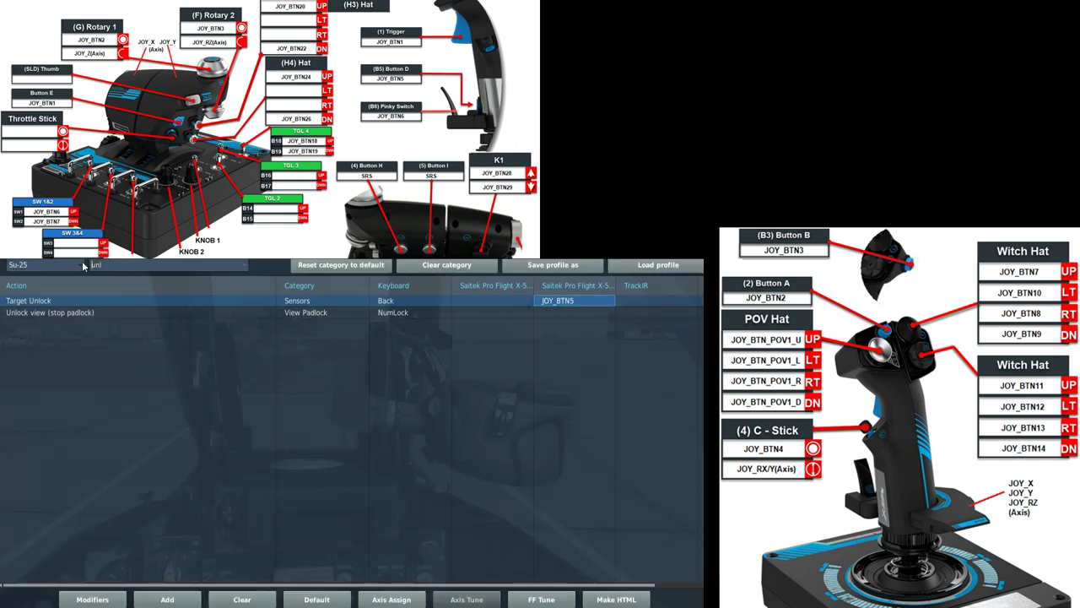
{"action": "key", "text": "BackSpace"}
{"action": "key", "text": "BackSpace"}
{"action": "key", "text": "BackSpace"}
{"action": "key", "text": "BackSpace"}
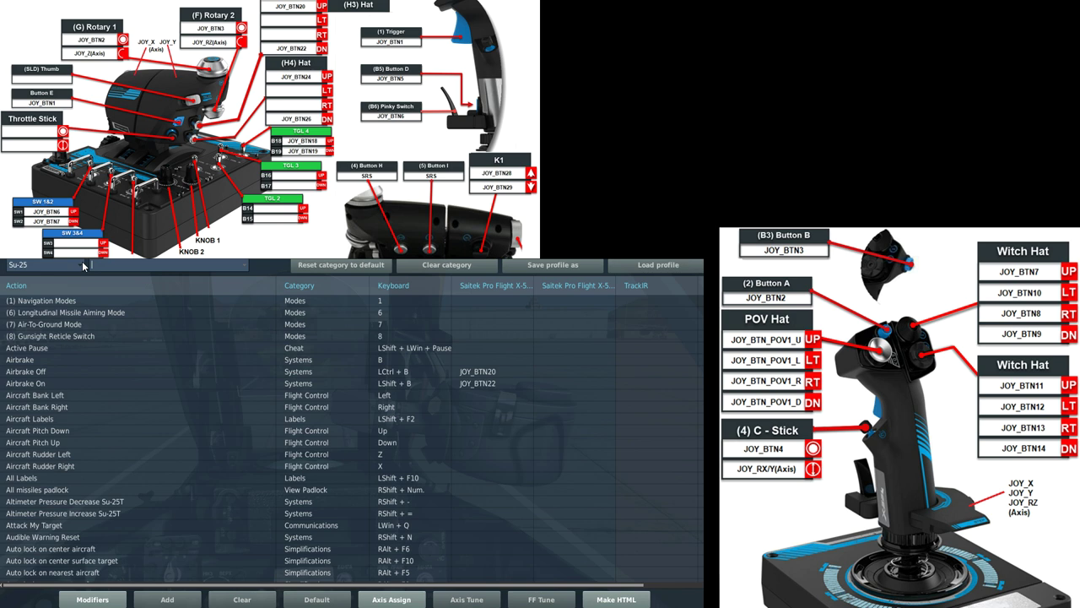
{"action": "type", "text": "fire"}
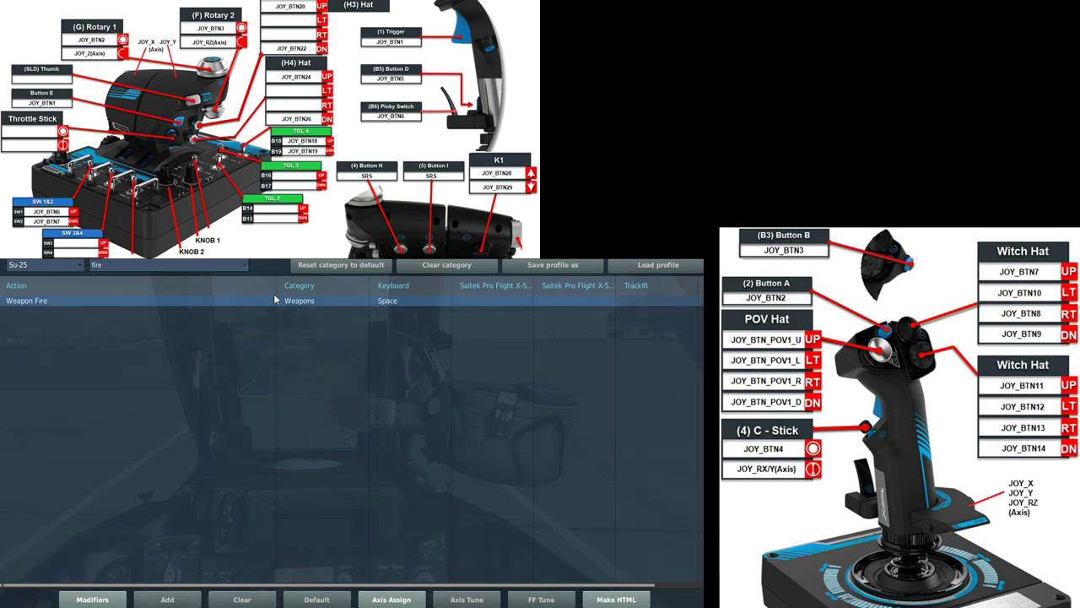
{"action": "double_click", "coordinate": [559, 296]}
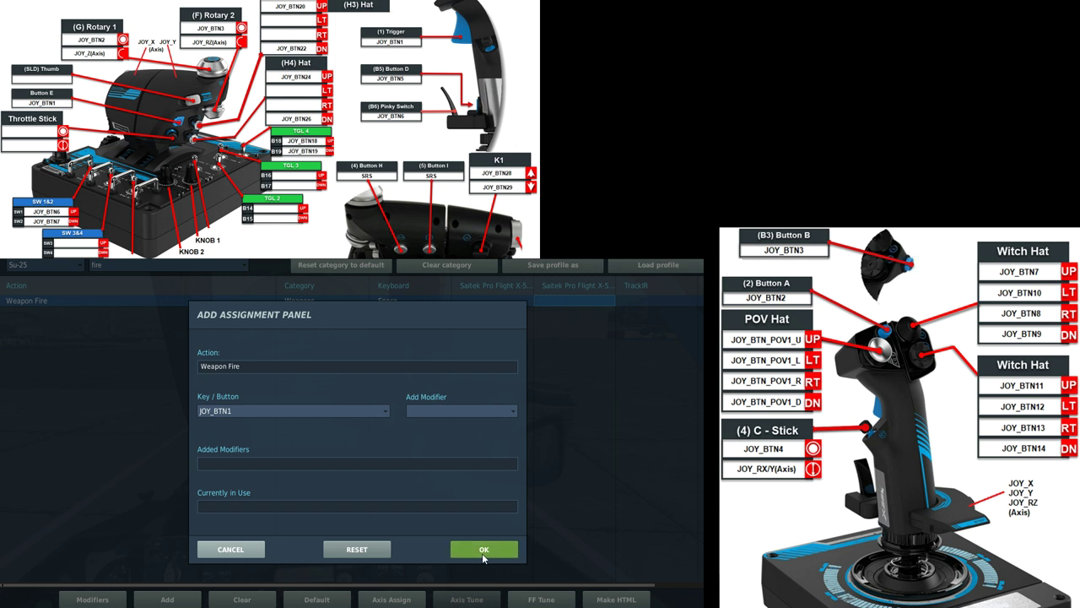
{"action": "left_click", "coordinate": [483, 553]}
{"action": "double_click", "coordinate": [599, 300]}
{"action": "left_click", "coordinate": [484, 550]}
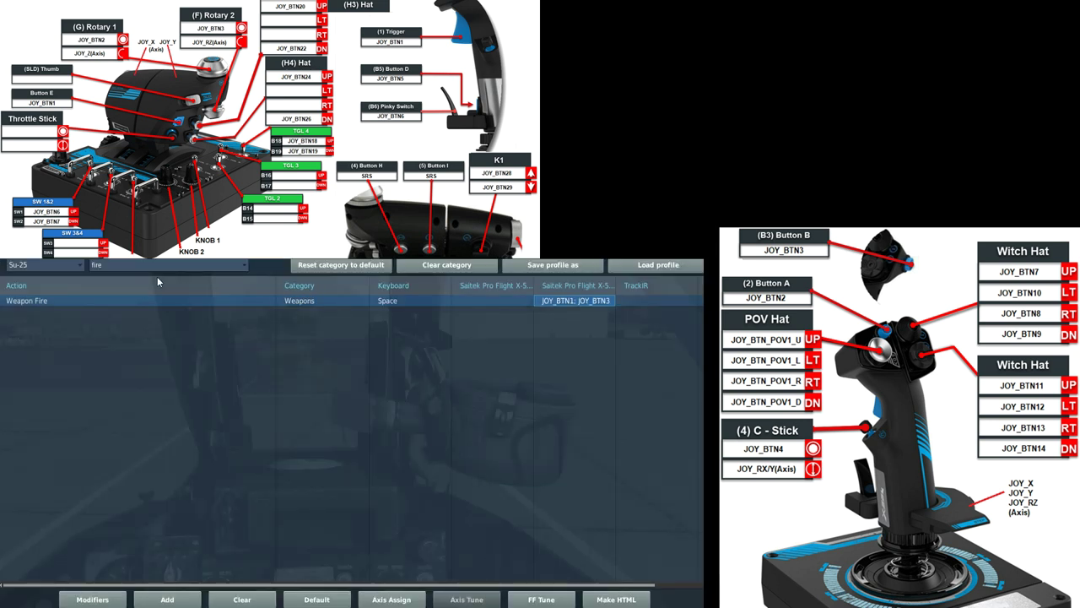
Step: Search the actions for "lock" and assign Target Lock to JOY_BTN2 in the second Saitek column
{"action": "left_click", "coordinate": [245, 265]}
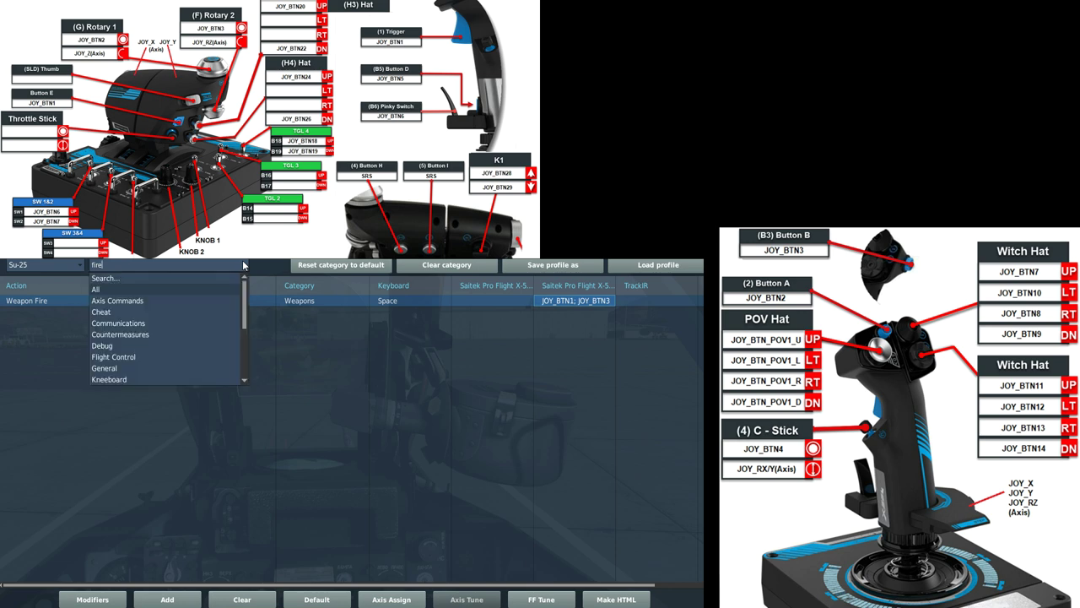
{"action": "left_click", "coordinate": [101, 289]}
{"action": "type", "text": "lock"}
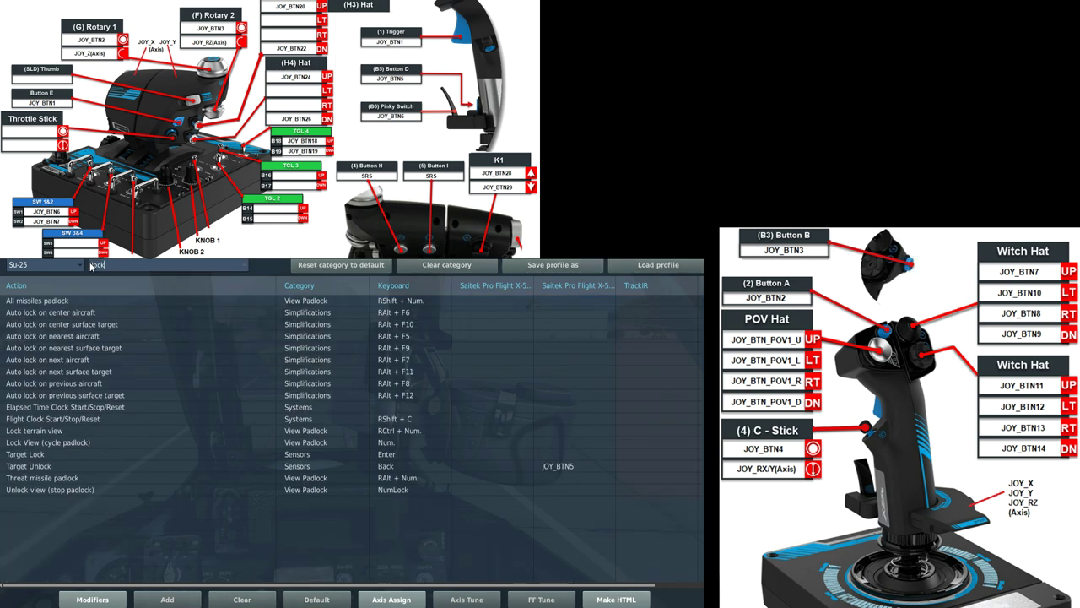
{"action": "left_click", "coordinate": [584, 454]}
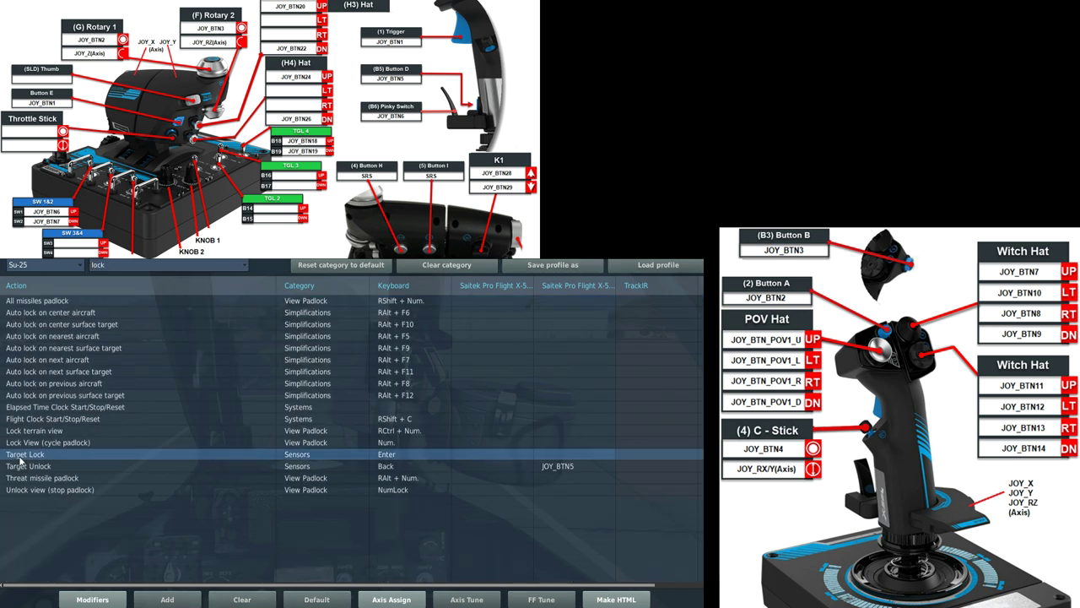
{"action": "double_click", "coordinate": [584, 453]}
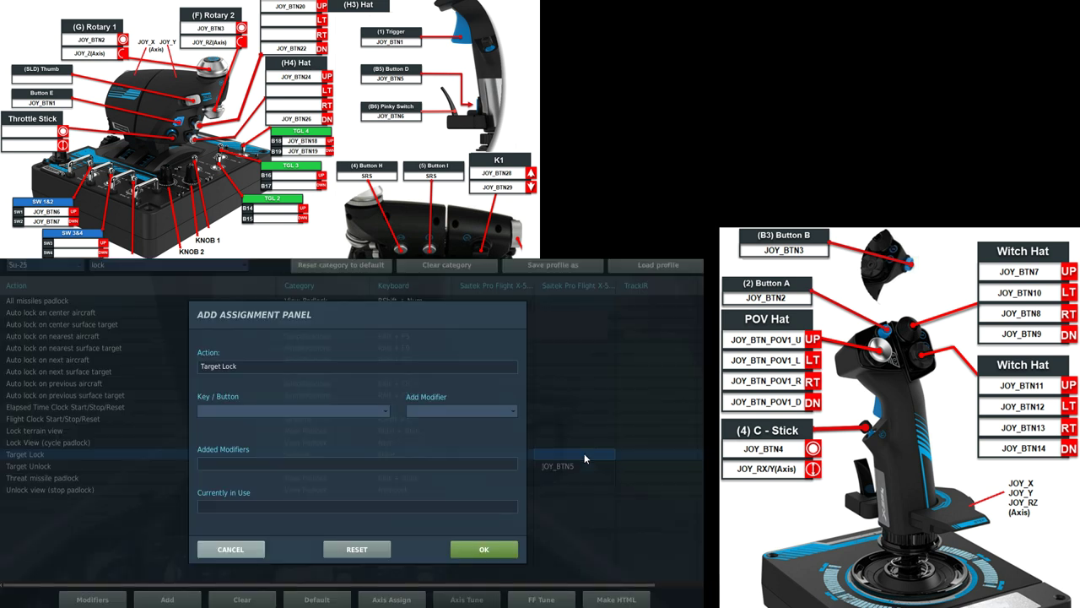
{"action": "left_click", "coordinate": [481, 549]}
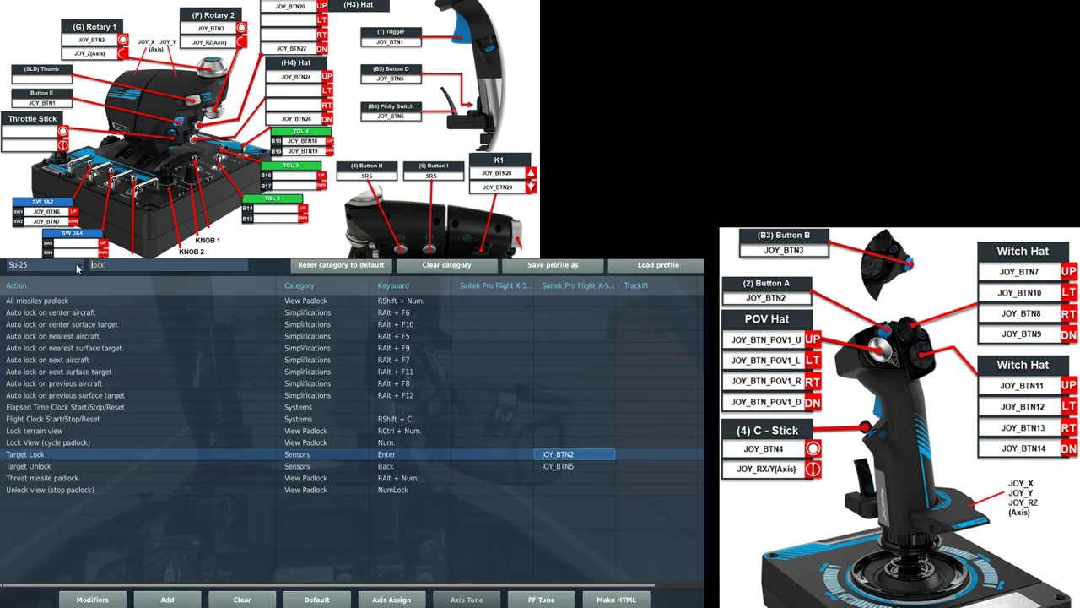
Step: Search the actions for "trim" and assign Trim: Nose Up to JOY_BTN7 and Trim: Nose Down to JOY_BTN9 in the second Saitek column
{"action": "key", "text": "BackSpace"}
{"action": "key", "text": "BackSpace"}
{"action": "key", "text": "BackSpace"}
{"action": "key", "text": "BackSpace"}
{"action": "type", "text": "trim"}
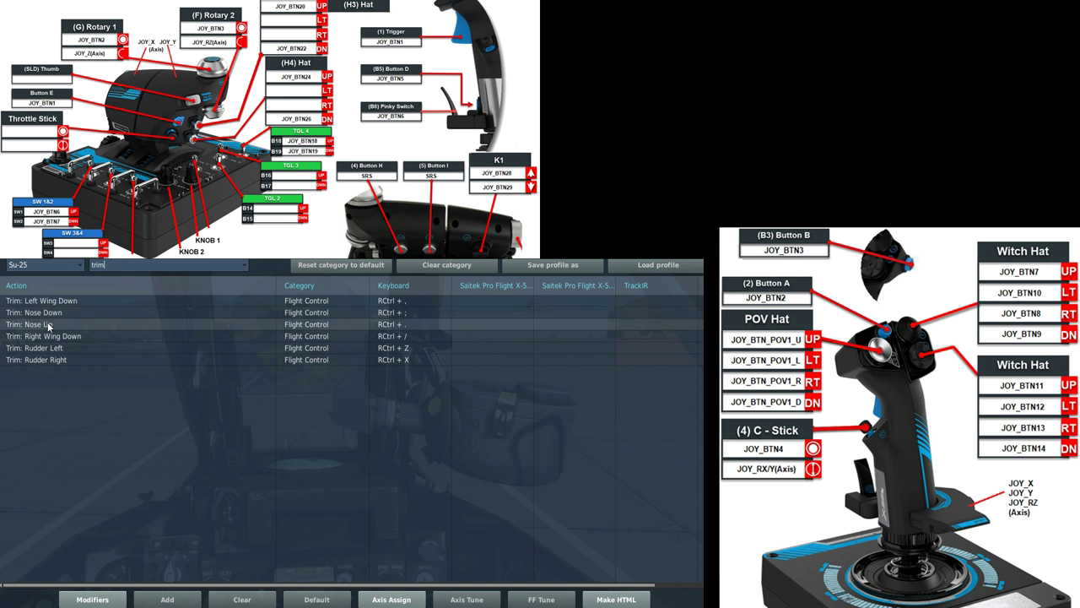
{"action": "left_click", "coordinate": [151, 324]}
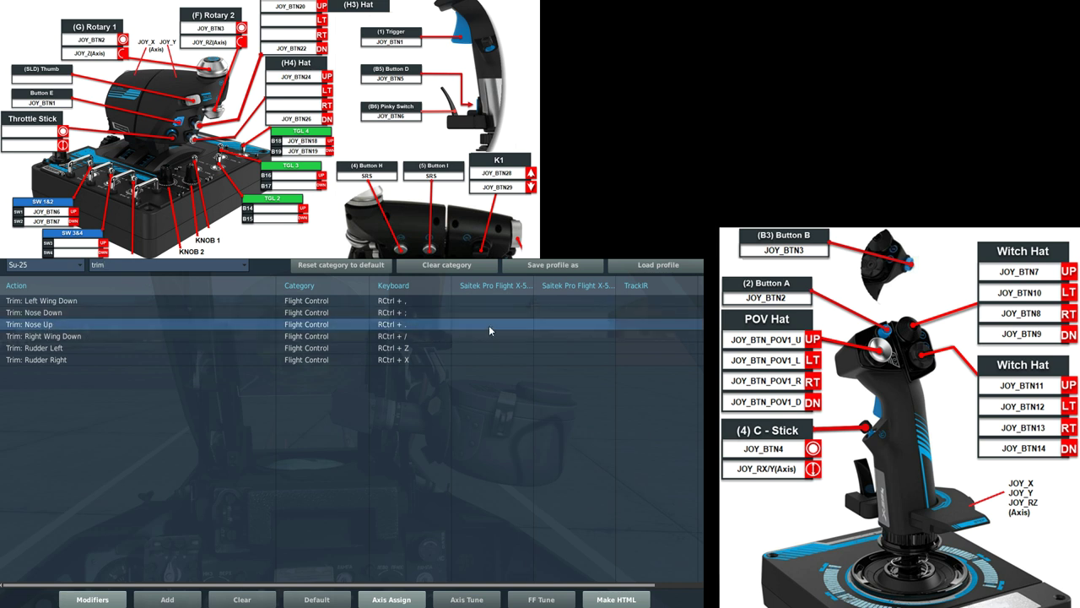
{"action": "double_click", "coordinate": [552, 327]}
{"action": "key", "text": "Return"}
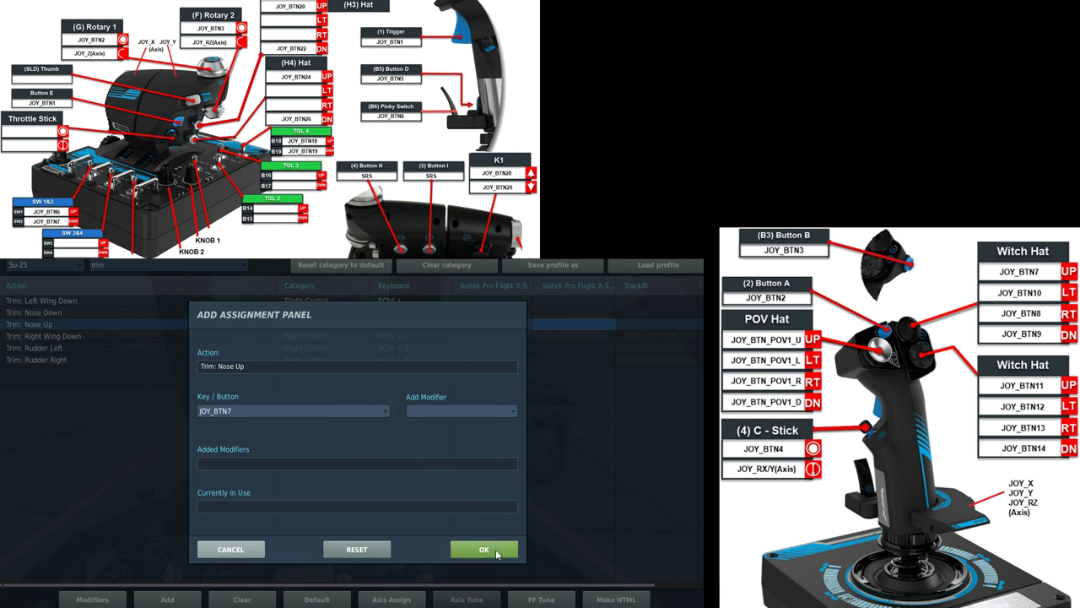
{"action": "double_click", "coordinate": [573, 313]}
{"action": "key", "text": "Return"}
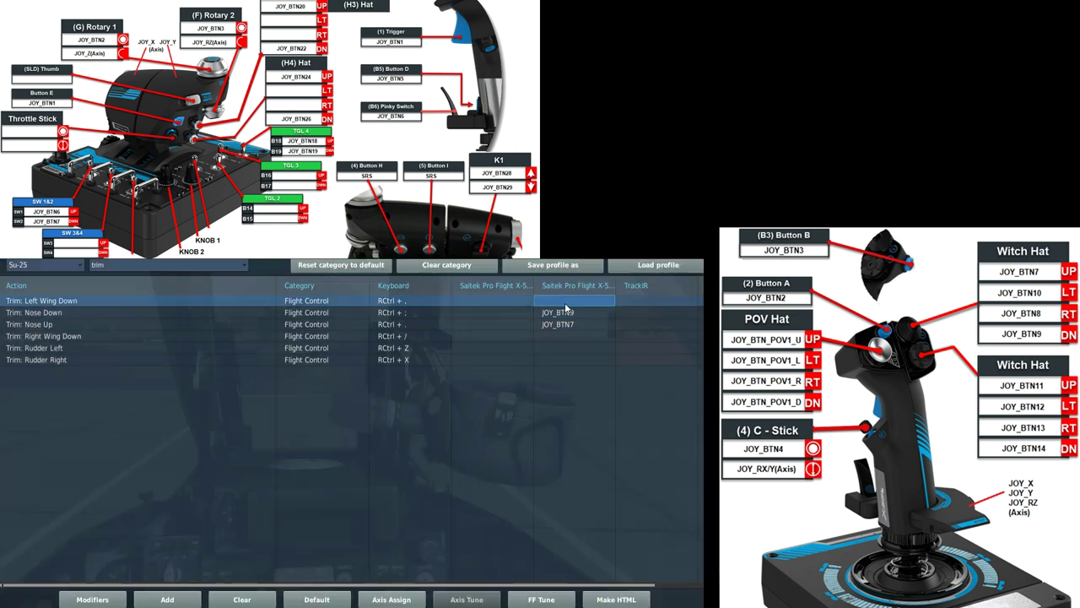
Step: Assign Trim: Left Wing Down to JOY_BTN10 and Trim: Right Wing Down to JOY_BTN8 in the second Saitek column
{"action": "double_click", "coordinate": [564, 303]}
{"action": "key", "text": "Return"}
{"action": "double_click", "coordinate": [558, 336]}
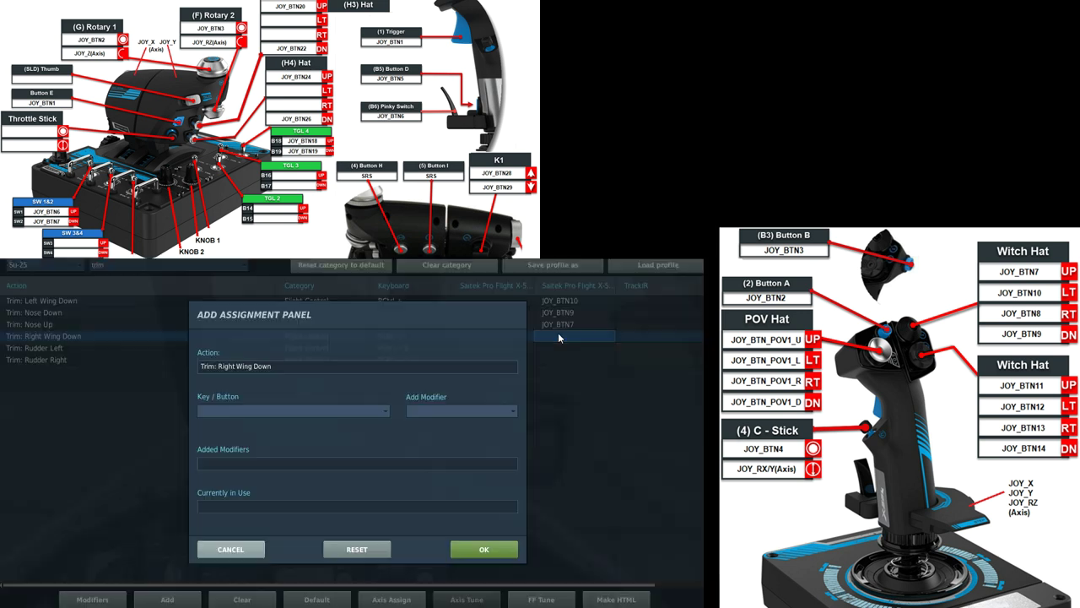
{"action": "left_click", "coordinate": [489, 546]}
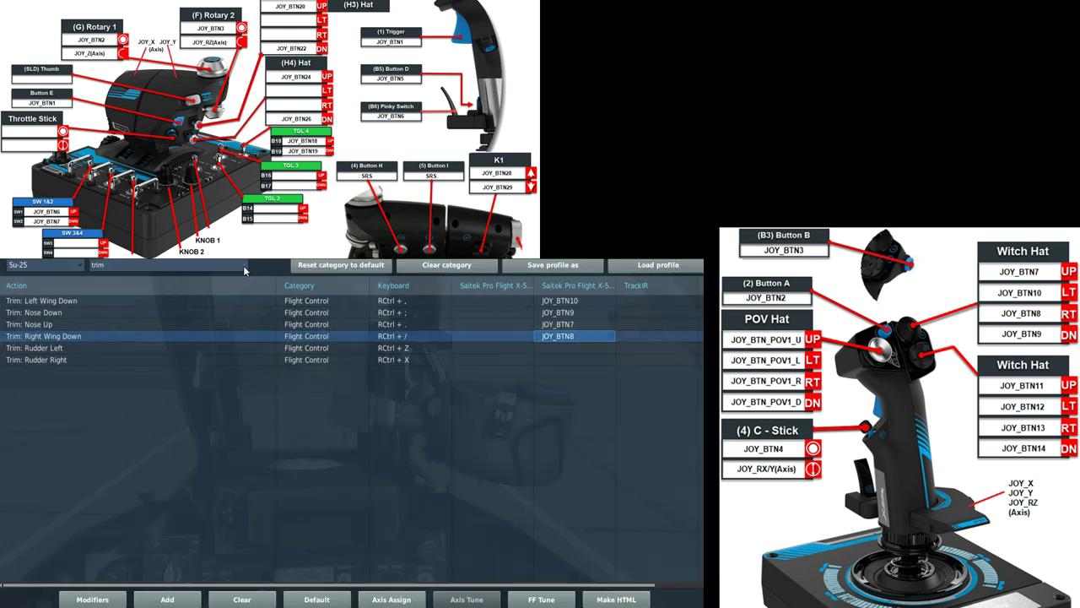
Step: Search the actions for "asp" and assign Lower ASP-17 Glass to JOY_BTN13 and Raise ASP-17 Glass to JOY_BTN11 in the second Saitek column
{"action": "double_click", "coordinate": [98, 264]}
{"action": "type", "text": "asp"}
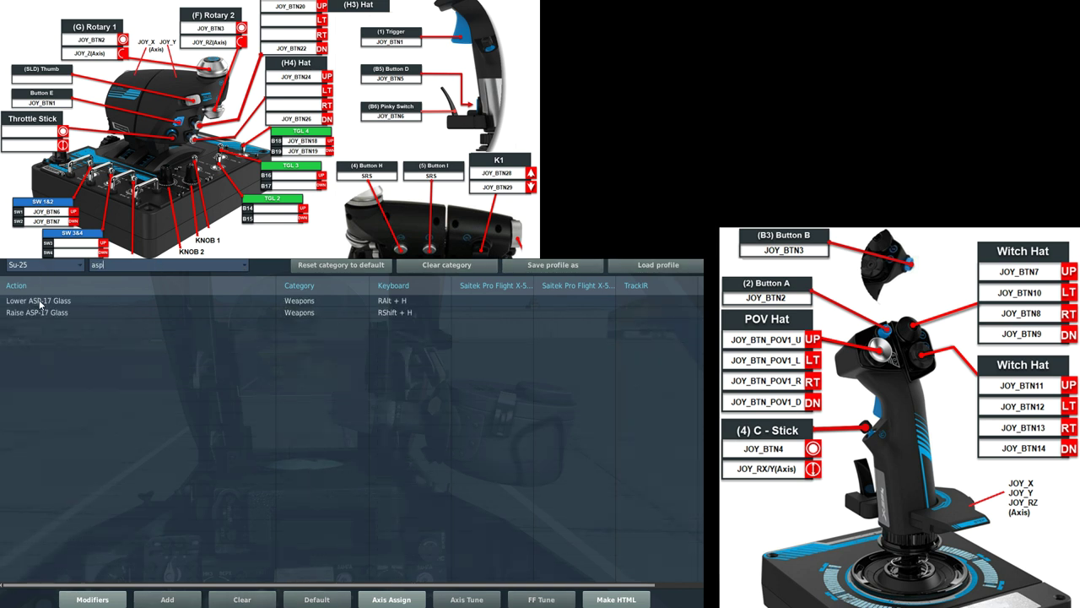
{"action": "double_click", "coordinate": [563, 297]}
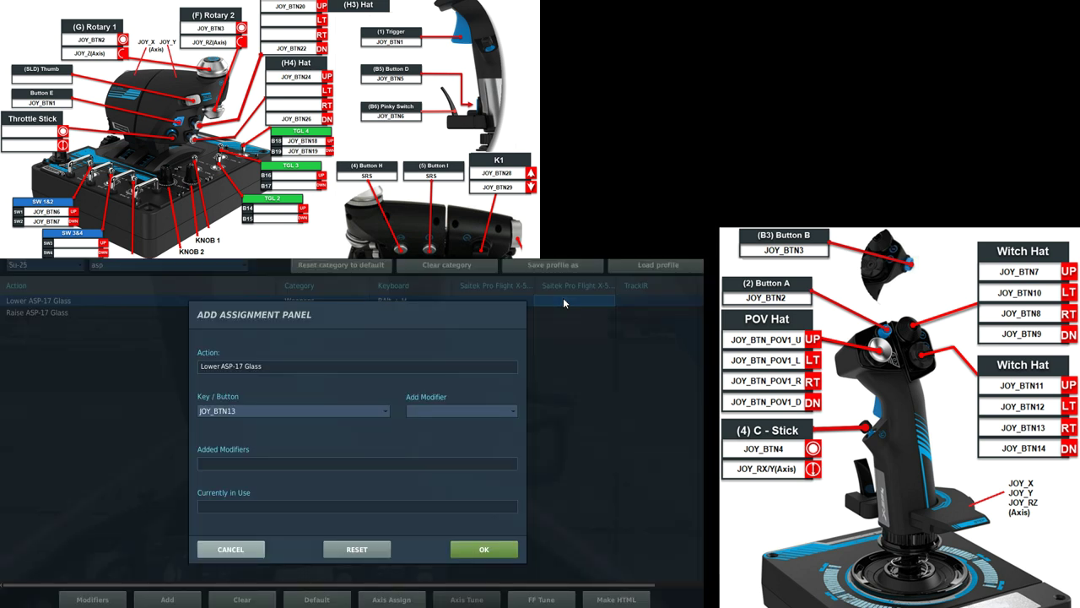
{"action": "left_click", "coordinate": [484, 549]}
{"action": "double_click", "coordinate": [587, 314]}
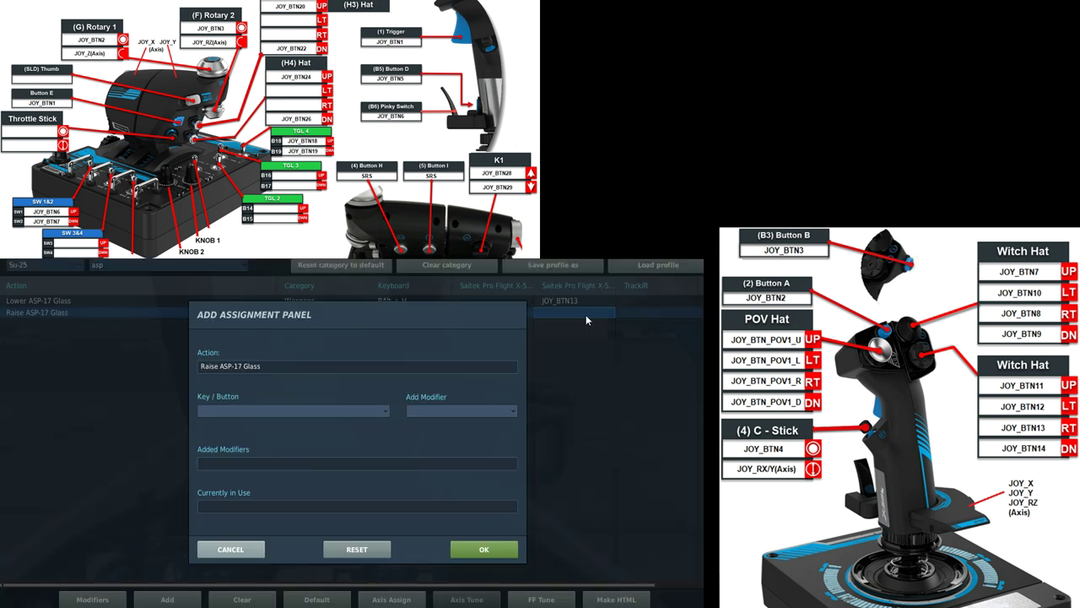
{"action": "left_click", "coordinate": [481, 550]}
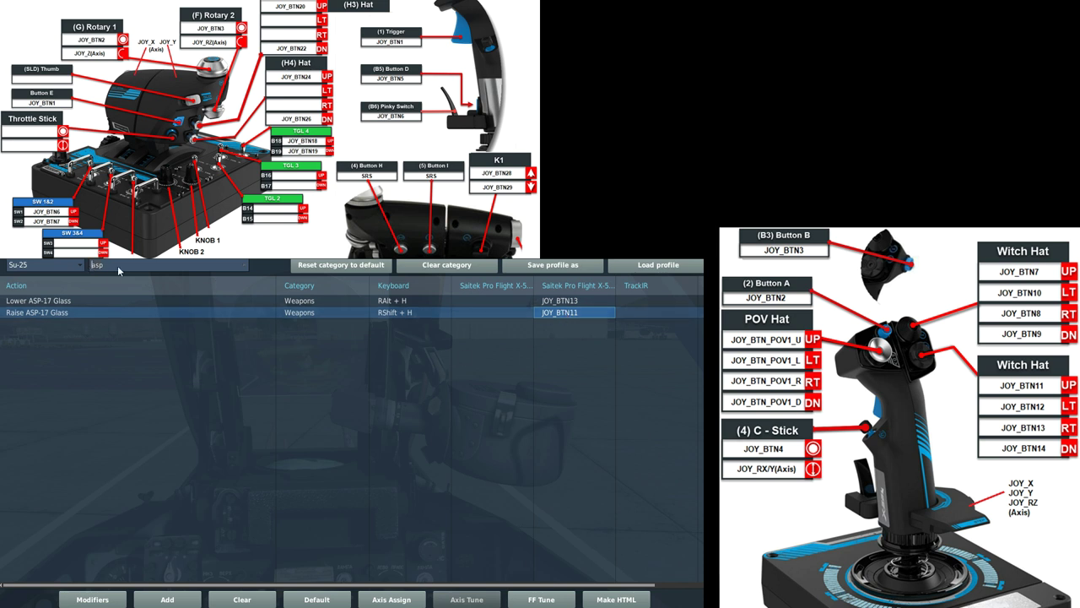
Step: Clear the search and assign Navigation Modes to JOY_BTN_POV1_L and Longitudinal Missile Aiming Mode to JOY_BTN_POV1_U in the second Saitek column
{"action": "key", "text": "BackSpace"}
{"action": "key", "text": "BackSpace"}
{"action": "key", "text": "BackSpace"}
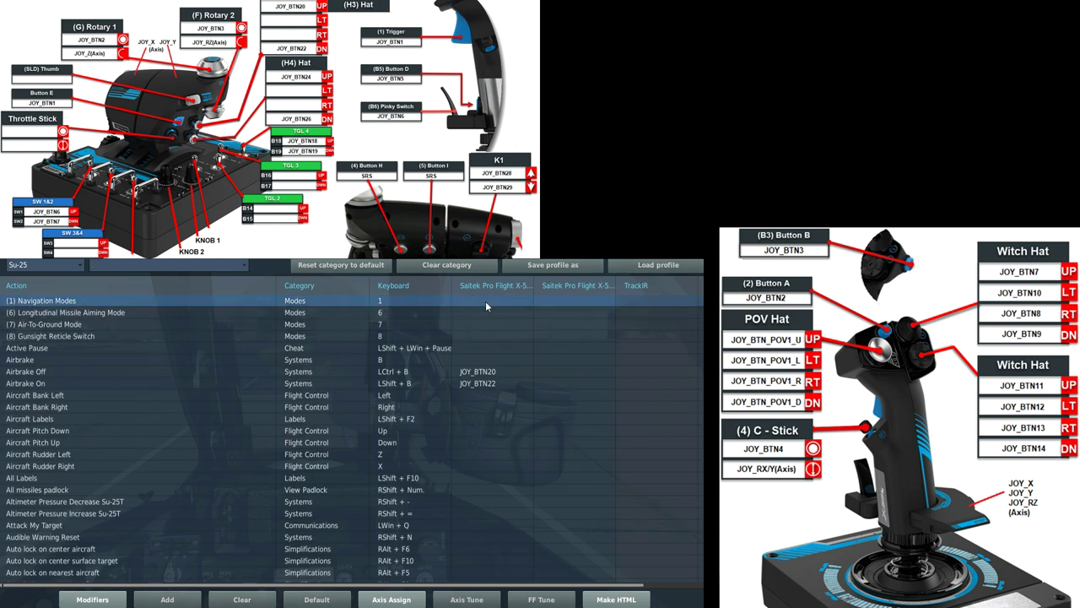
{"action": "double_click", "coordinate": [554, 302]}
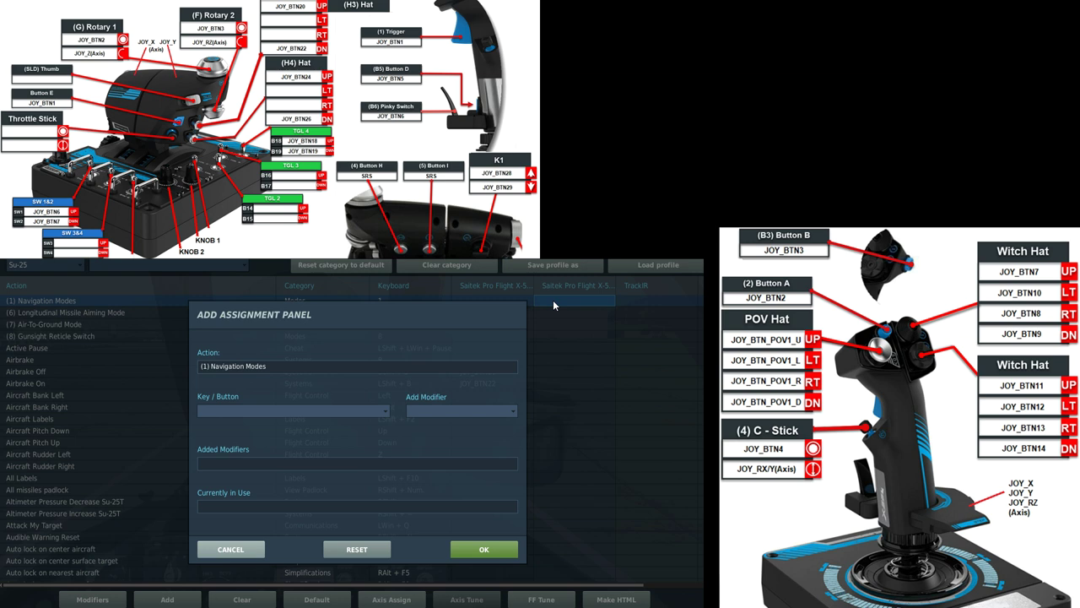
{"action": "left_click", "coordinate": [483, 549]}
{"action": "double_click", "coordinate": [561, 315]}
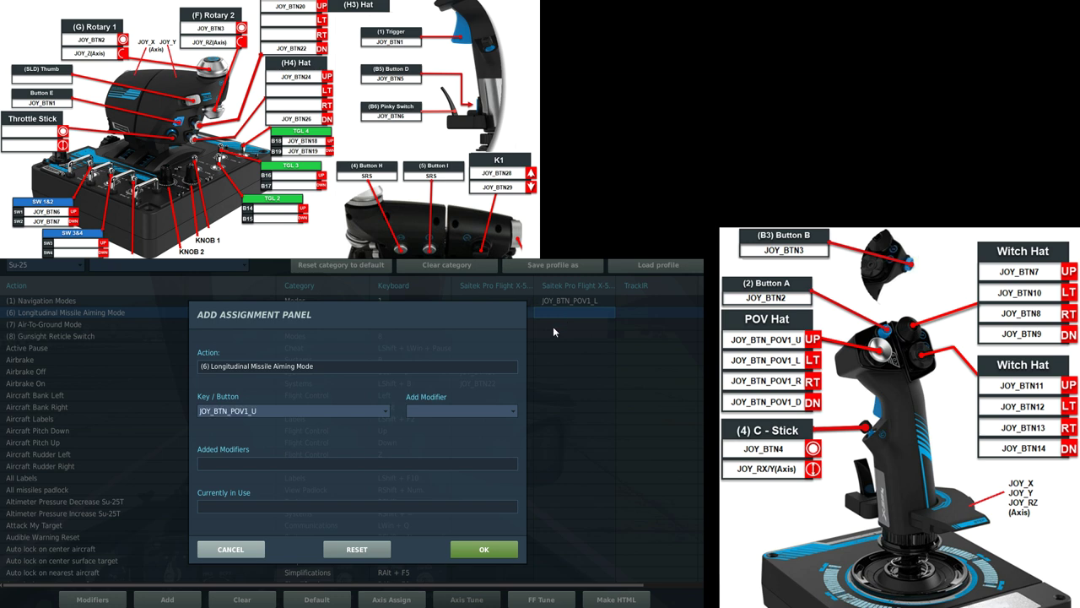
{"action": "left_click", "coordinate": [484, 550]}
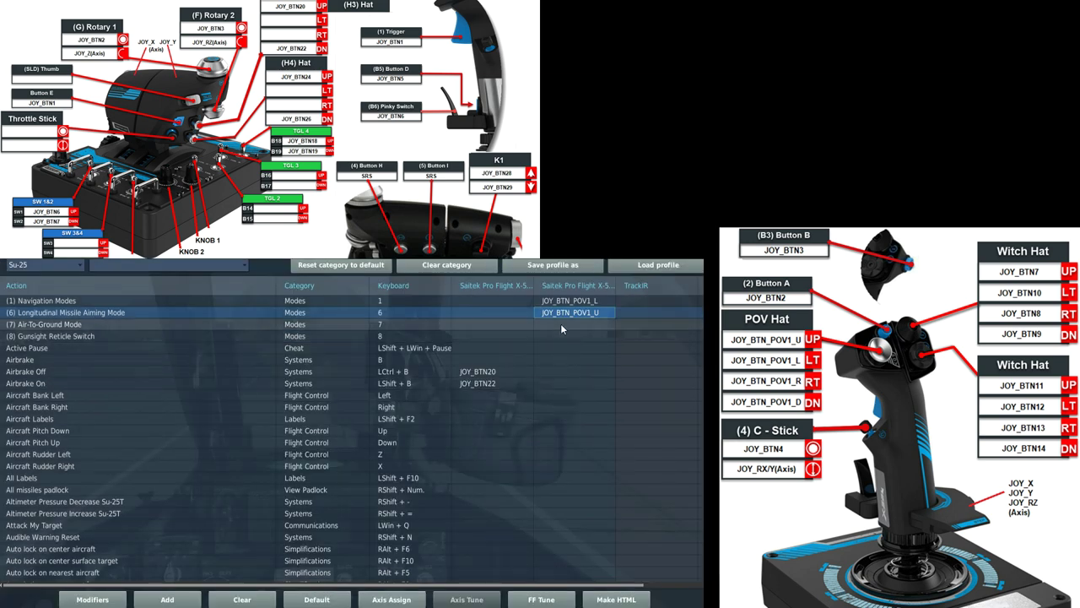
Step: Assign Air-To-Ground Mode to JOY_BTN_POV1_R in the second Saitek column
{"action": "double_click", "coordinate": [561, 325]}
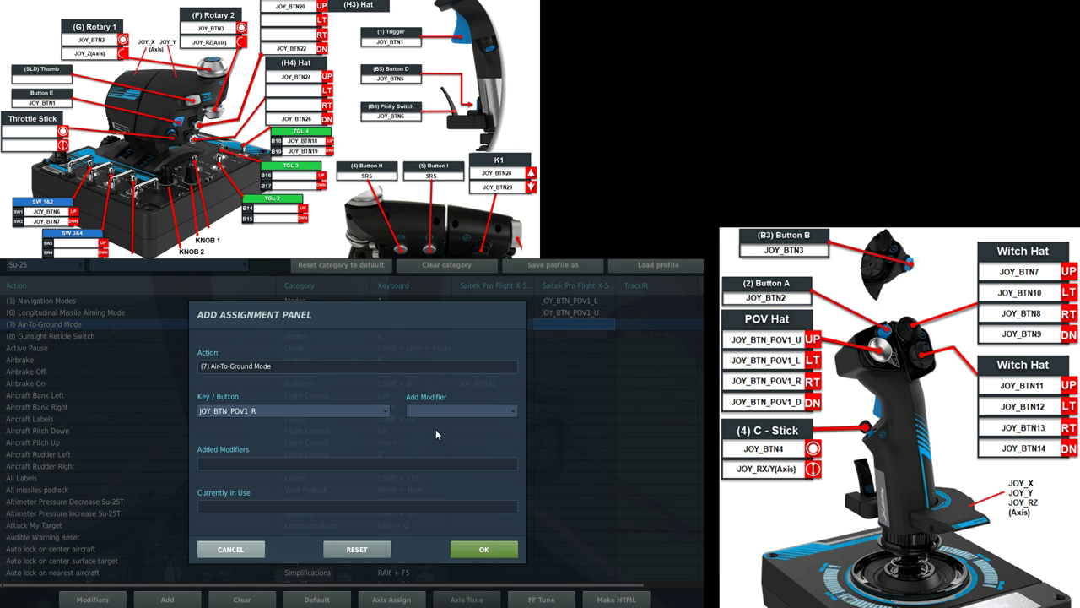
{"action": "left_click", "coordinate": [475, 549]}
{"action": "left_click", "coordinate": [579, 340]}
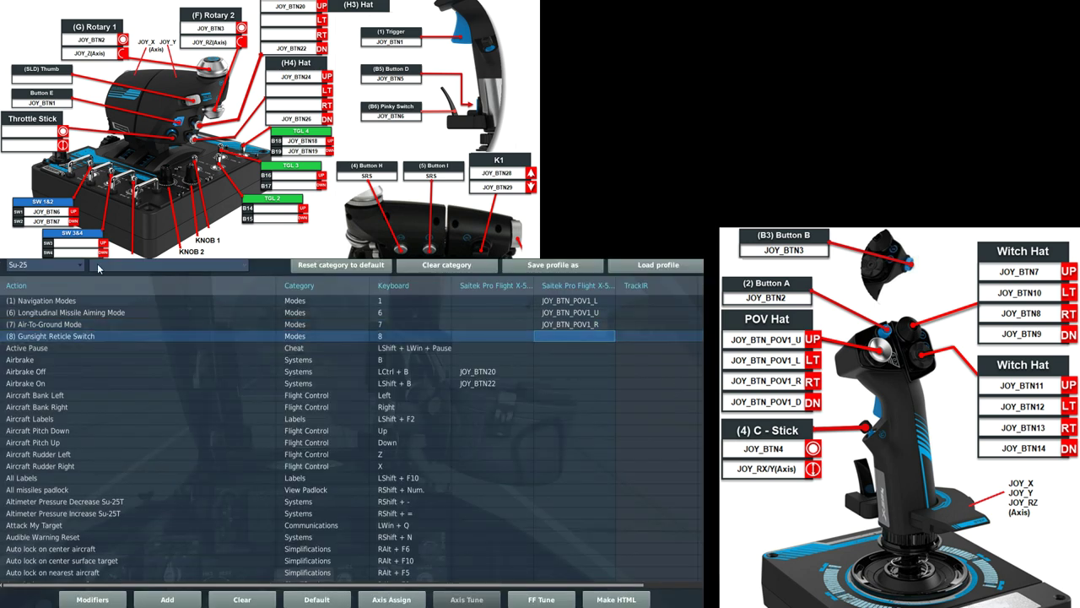
Step: Search the actions for "can" and assign Cannon to JOY_BTN_POV1_D in the second Saitek column
{"action": "type", "text": "can"}
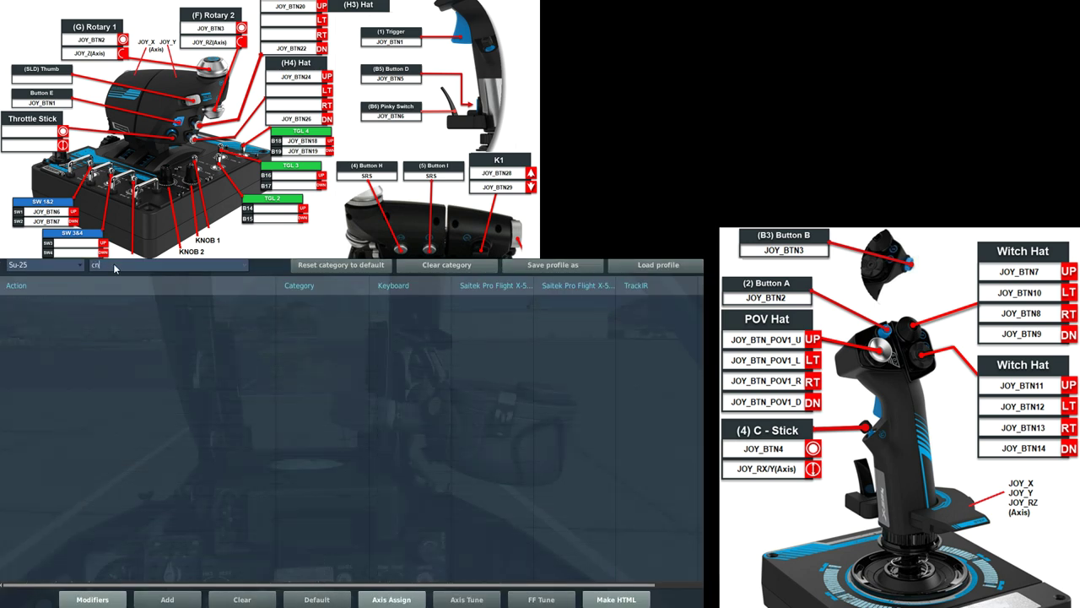
{"action": "left_click", "coordinate": [545, 302]}
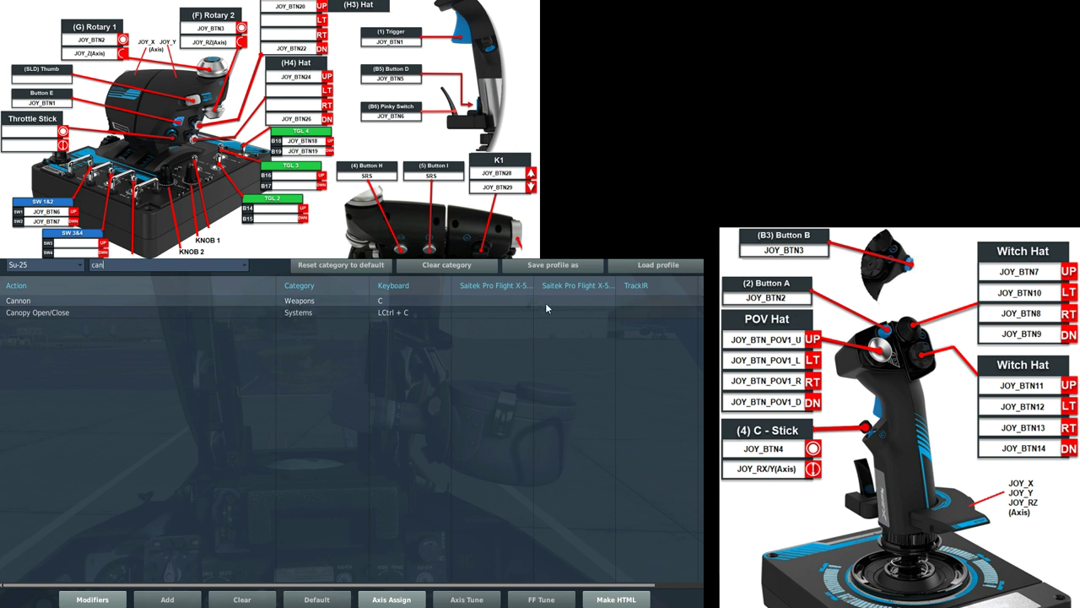
{"action": "double_click", "coordinate": [551, 300]}
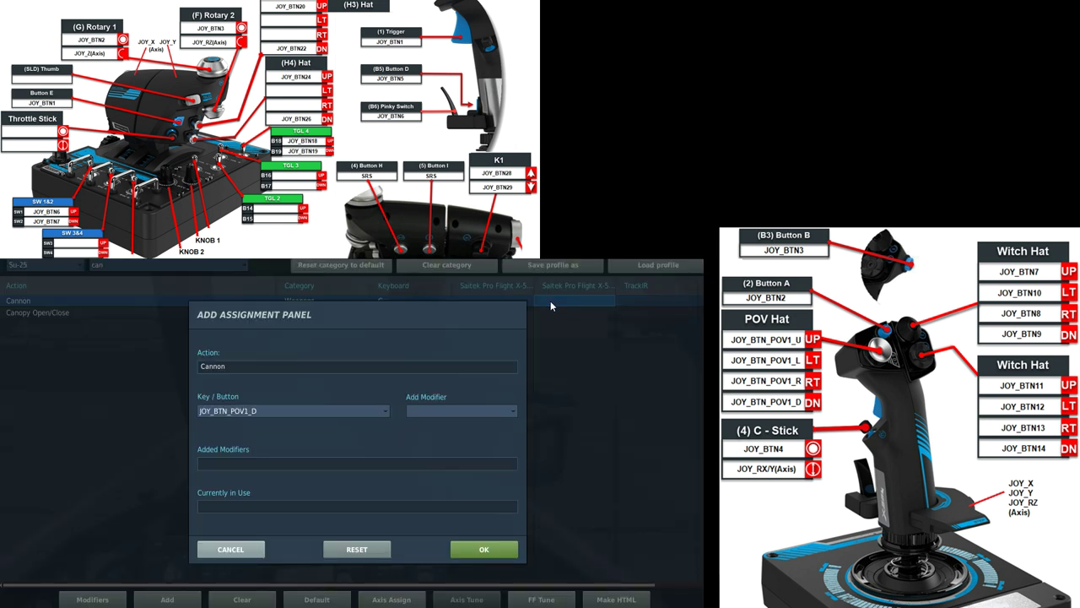
{"action": "left_click", "coordinate": [483, 549]}
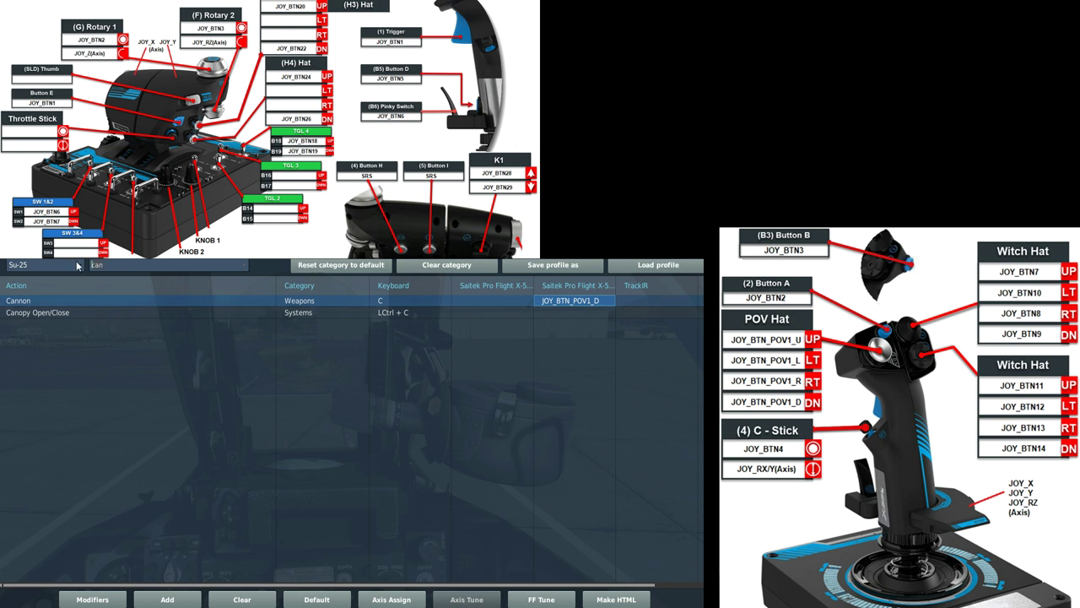
Step: Clear the current search, reset the list to all categories, and search the actions for "laser"
{"action": "key", "text": "BackSpace"}
{"action": "key", "text": "BackSpace"}
{"action": "key", "text": "BackSpace"}
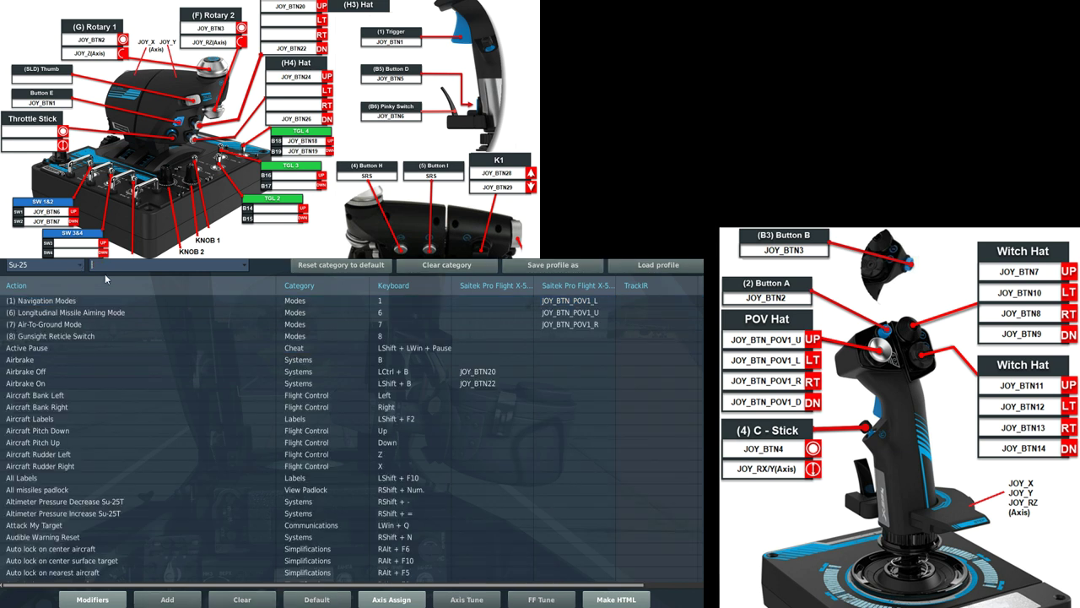
{"action": "left_click", "coordinate": [199, 269]}
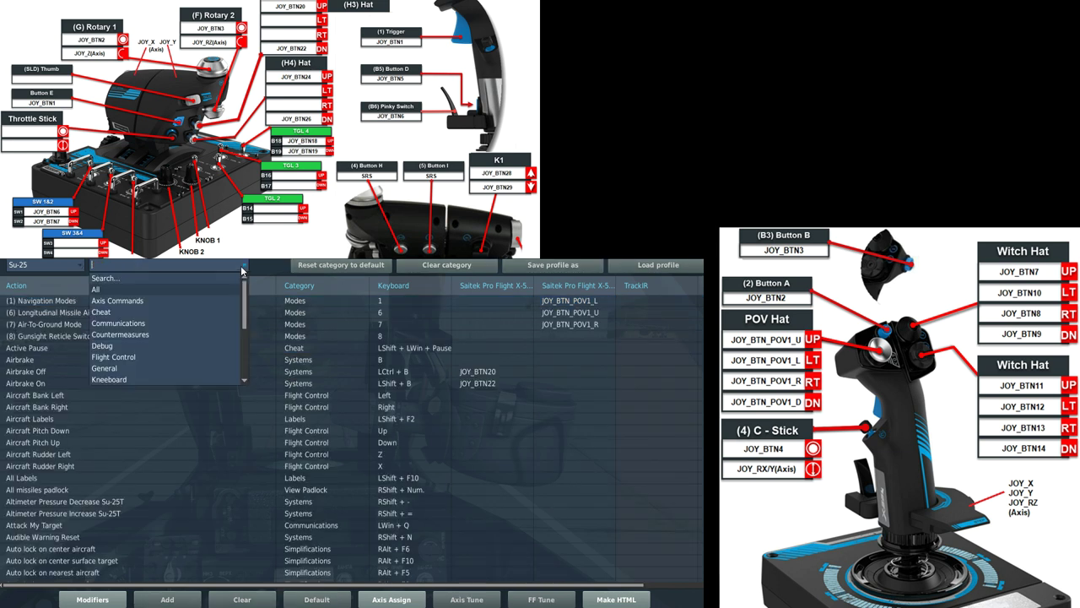
{"action": "left_click", "coordinate": [110, 287]}
{"action": "key", "text": "u"}
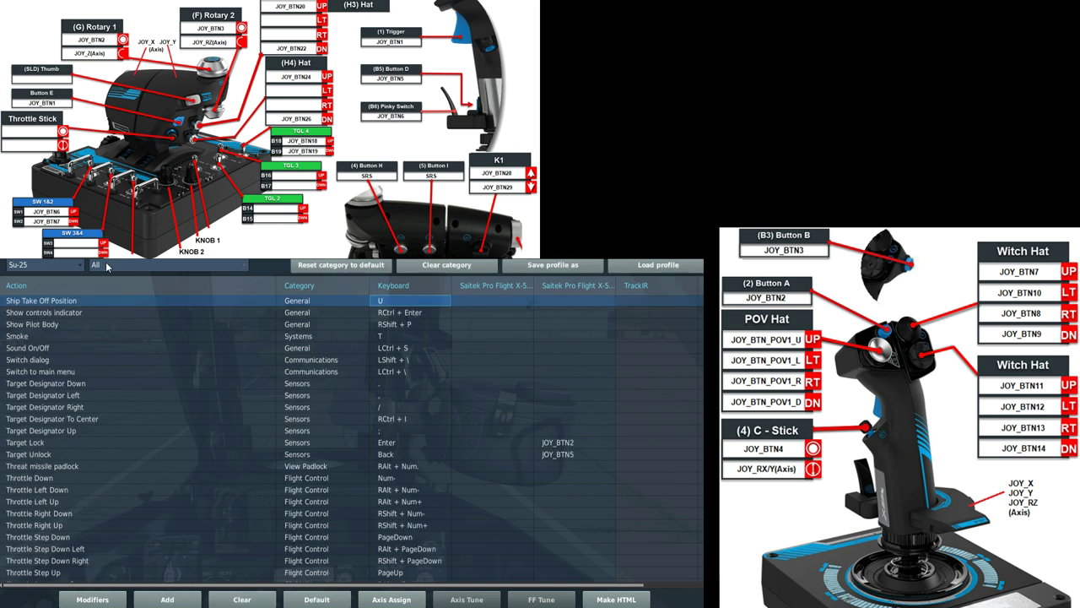
{"action": "left_click", "coordinate": [243, 267]}
{"action": "left_click", "coordinate": [115, 280]}
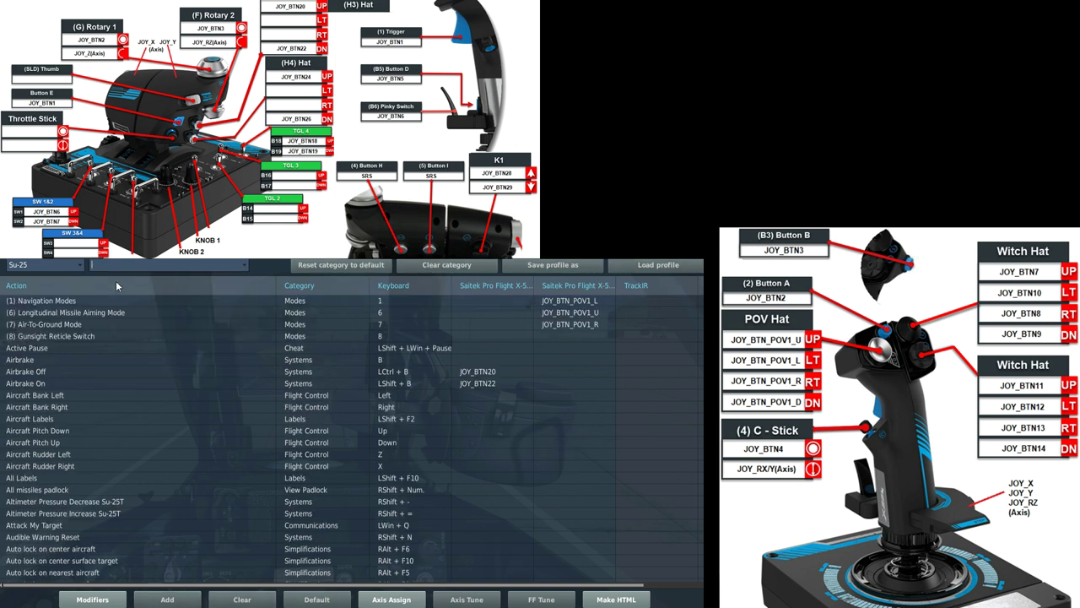
{"action": "type", "text": "laser"}
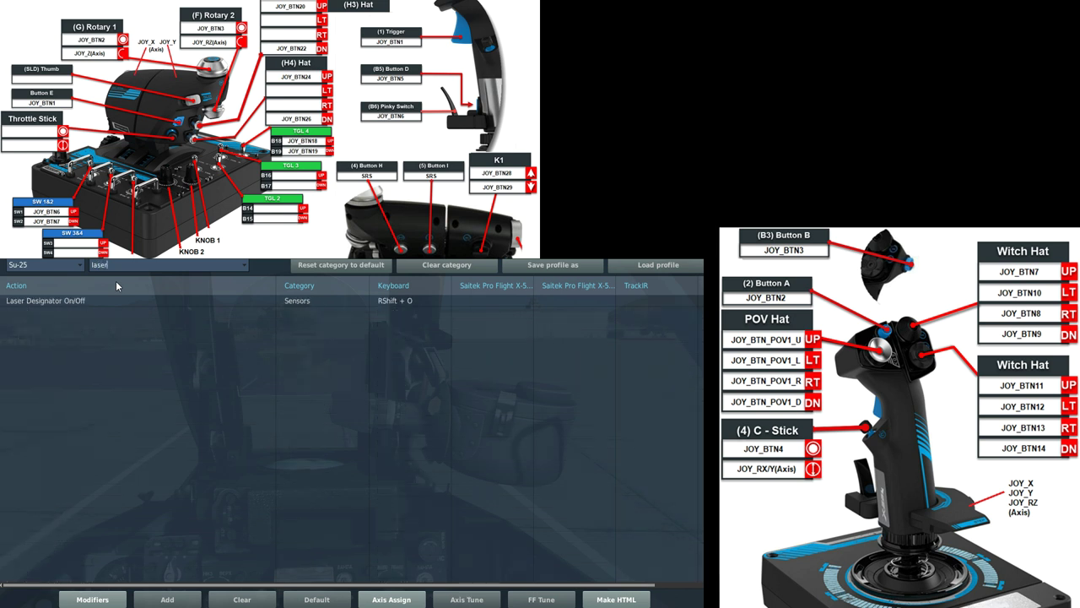
Step: Add I as an additional keyboard assignment for Laser Designator On/Off
{"action": "double_click", "coordinate": [500, 301]}
{"action": "left_click", "coordinate": [253, 548]}
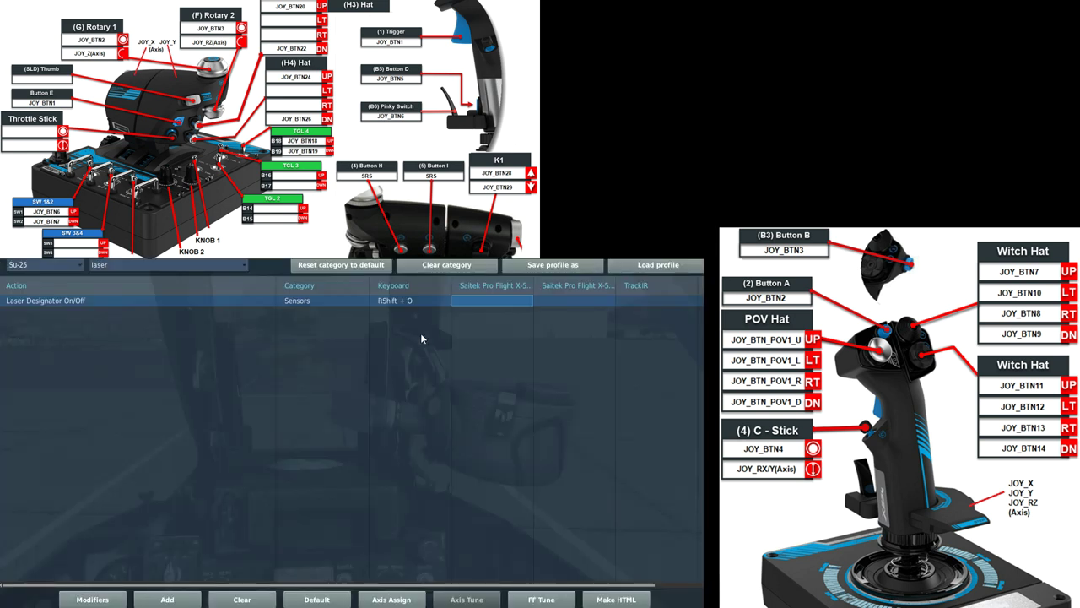
{"action": "double_click", "coordinate": [431, 302]}
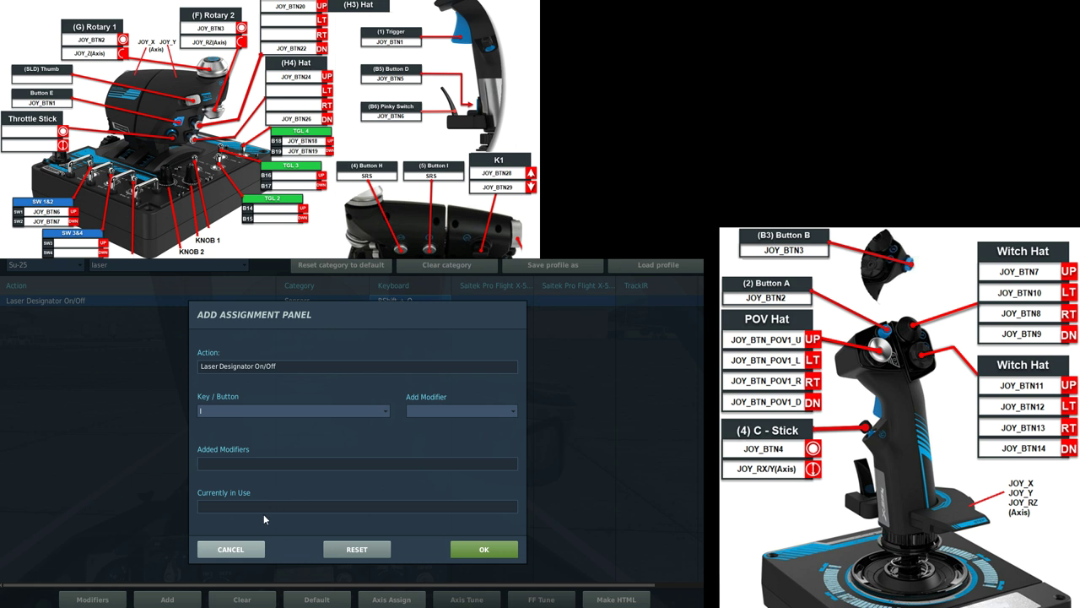
{"action": "left_click", "coordinate": [480, 555]}
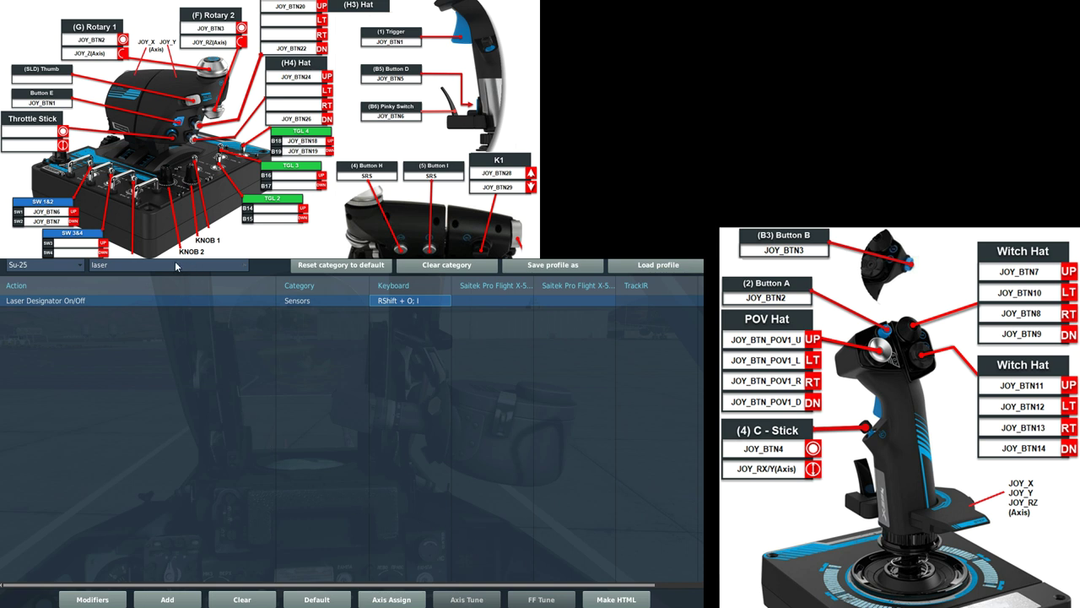
Step: Search the actions for "target des" and add the Down and Left arrow keys to Target Designator Down and Target Designator Left
{"action": "left_click", "coordinate": [154, 266]}
{"action": "type", "text": "target des"}
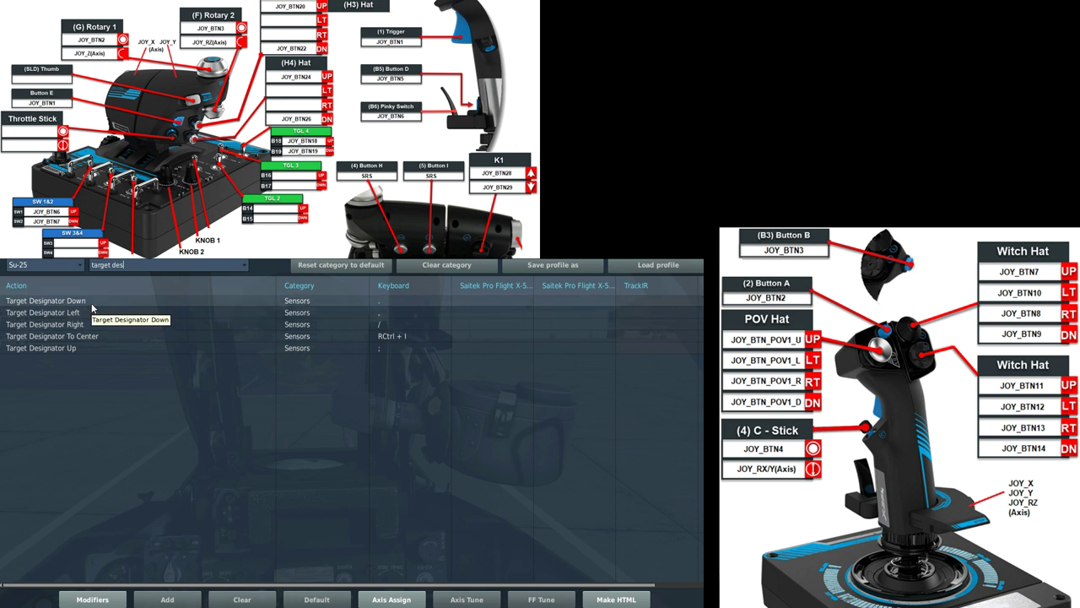
{"action": "double_click", "coordinate": [443, 301]}
{"action": "key", "text": "Down"}
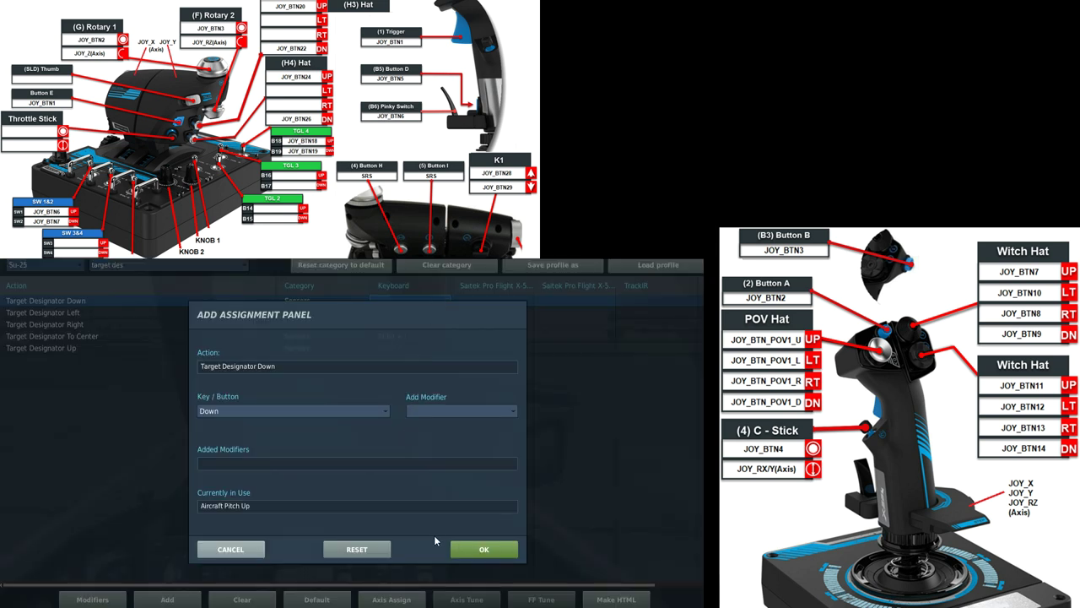
{"action": "left_click", "coordinate": [493, 549]}
{"action": "double_click", "coordinate": [407, 312]}
{"action": "key", "text": "Left"}
{"action": "left_click", "coordinate": [476, 493]}
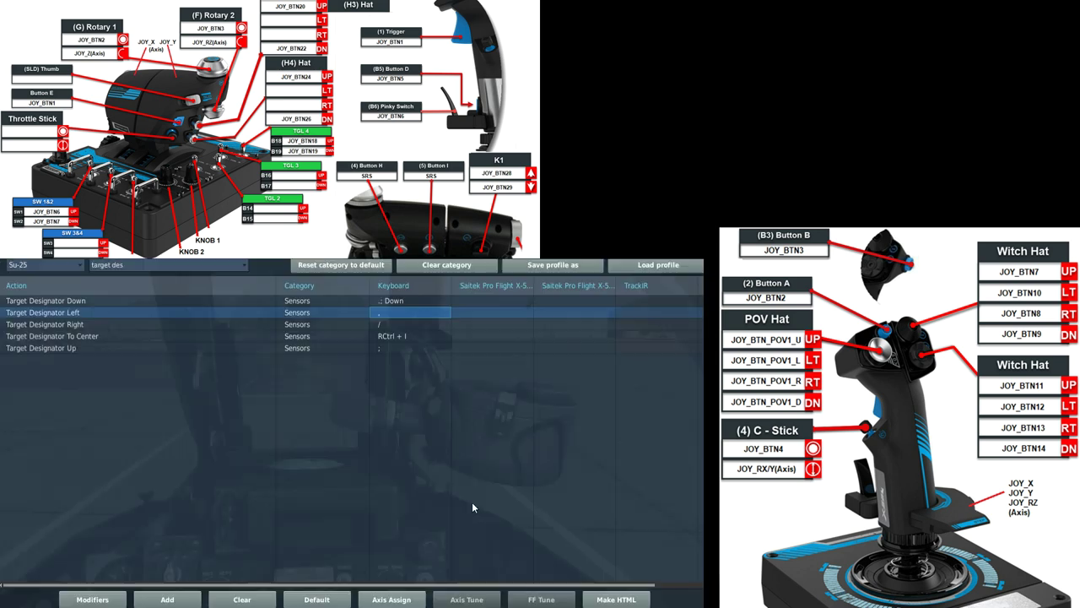
Step: Add the Right arrow key to Target Designator Right and the Up arrow key to Target Designator Up
{"action": "double_click", "coordinate": [421, 327]}
{"action": "key", "text": "Right"}
{"action": "left_click", "coordinate": [483, 550]}
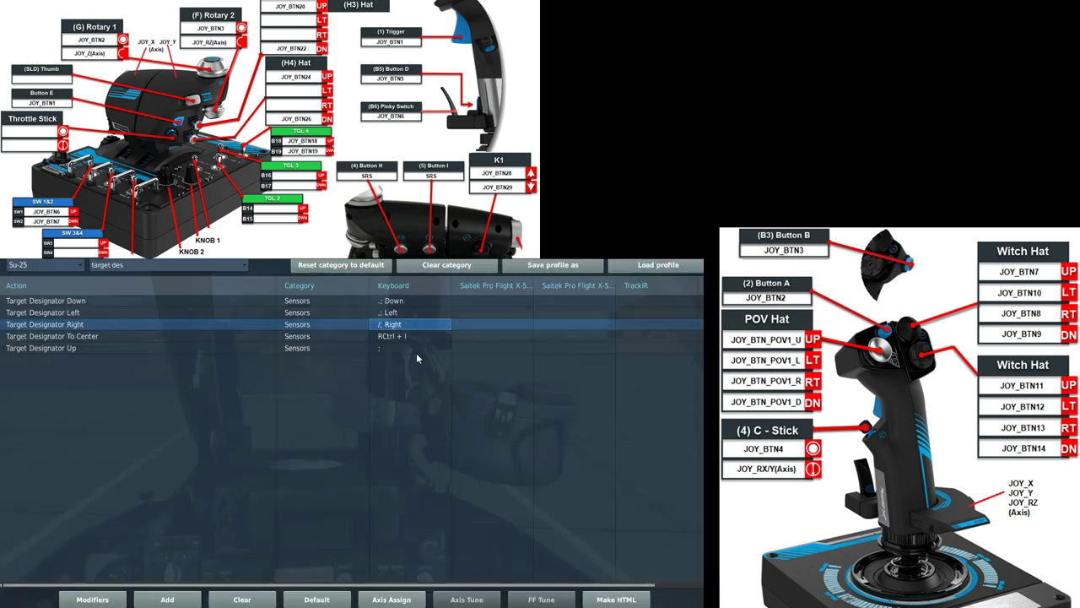
{"action": "double_click", "coordinate": [414, 348]}
{"action": "key", "text": "Up"}
{"action": "left_click", "coordinate": [471, 554]}
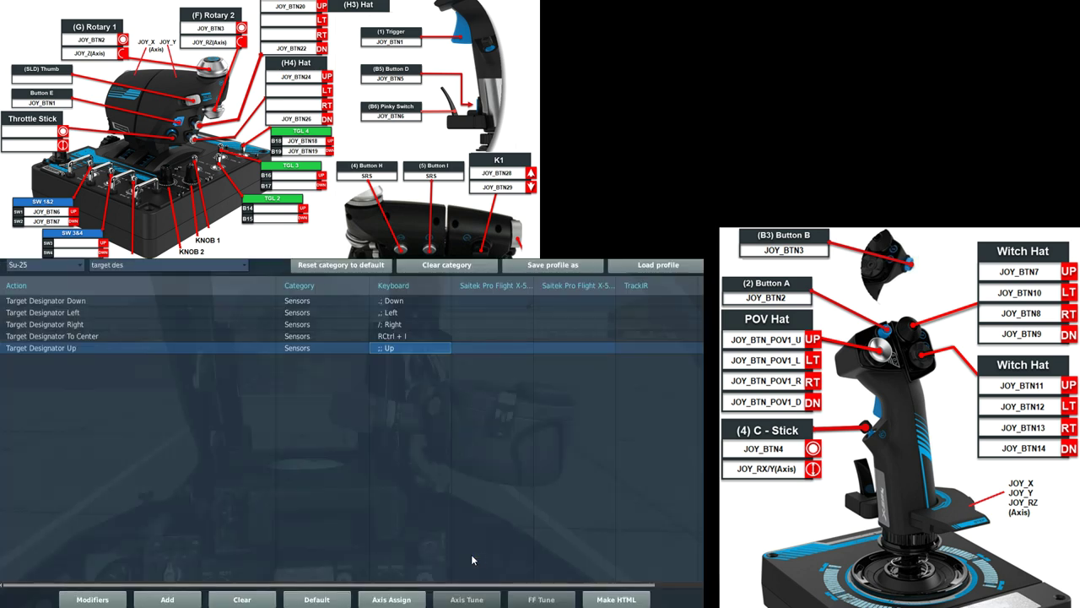
Step: Search the actions for "ecm" and look at the keyboard assignment of ECM
{"action": "triple_click", "coordinate": [93, 265]}
{"action": "type", "text": "ecm"}
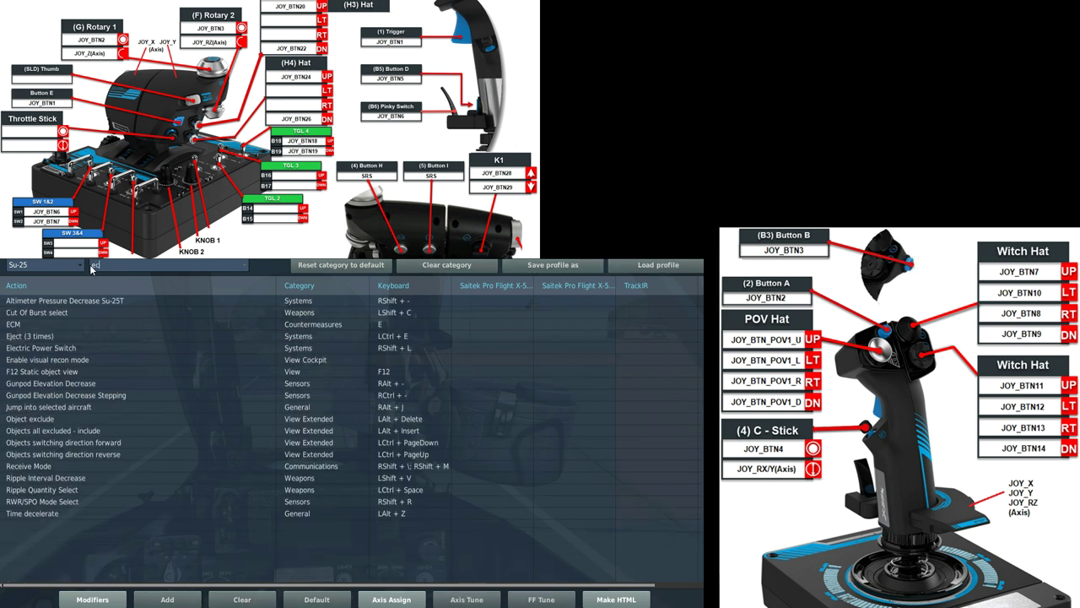
{"action": "left_click", "coordinate": [405, 301]}
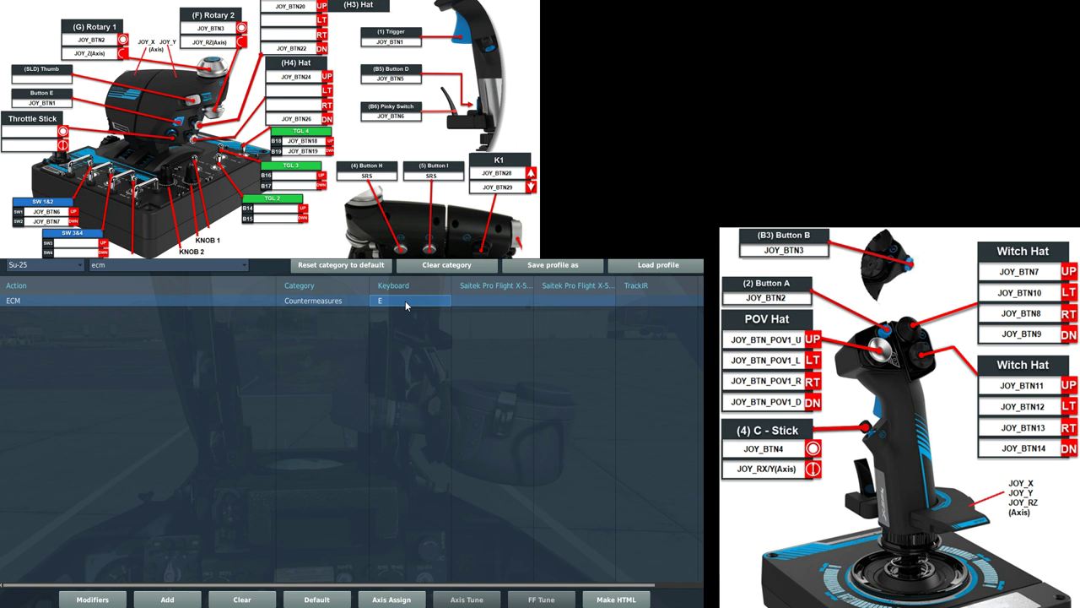
{"action": "left_click", "coordinate": [267, 299]}
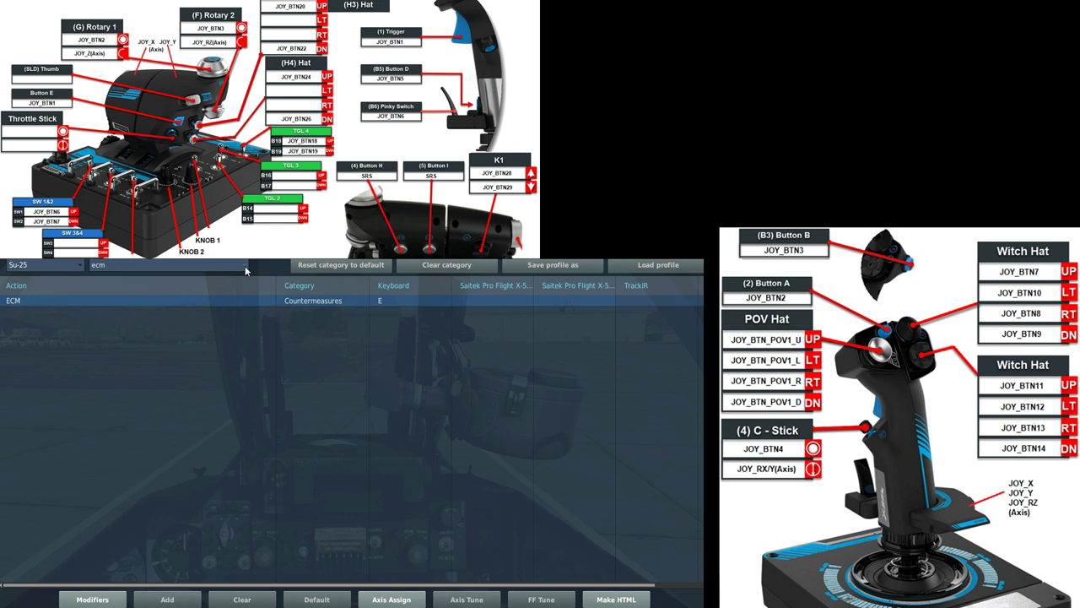
Step: List the Weapons category and review the Ripple Interval Decrease, Ripple Interval Increase and Ripple Quantity Select assignments
{"action": "left_click", "coordinate": [245, 266]}
{"action": "scroll", "coordinate": [190, 313], "scroll_direction": "down", "scroll_amount": 4}
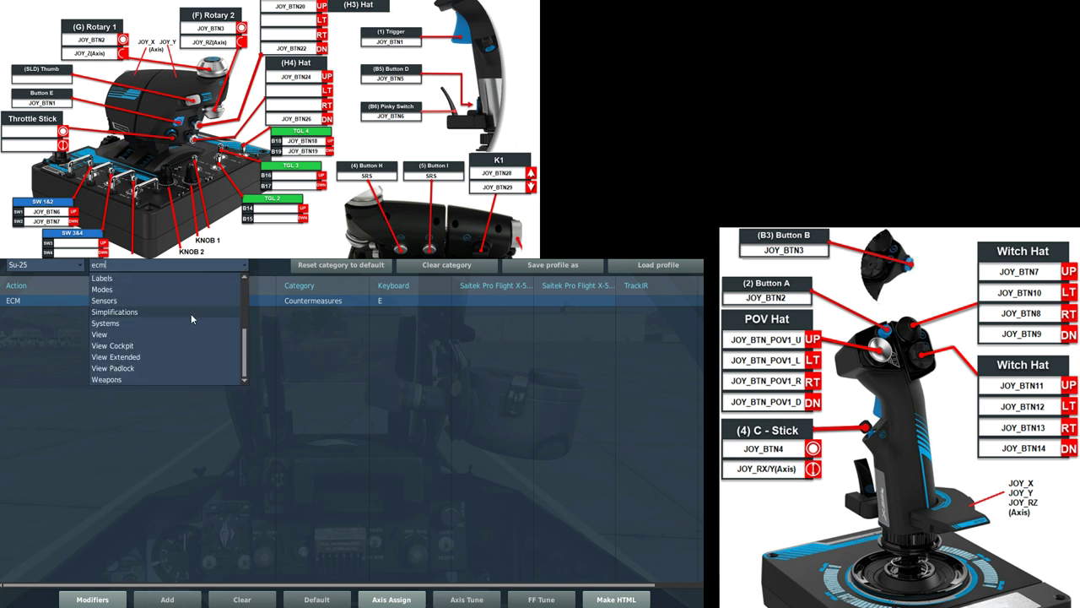
{"action": "left_click", "coordinate": [177, 379]}
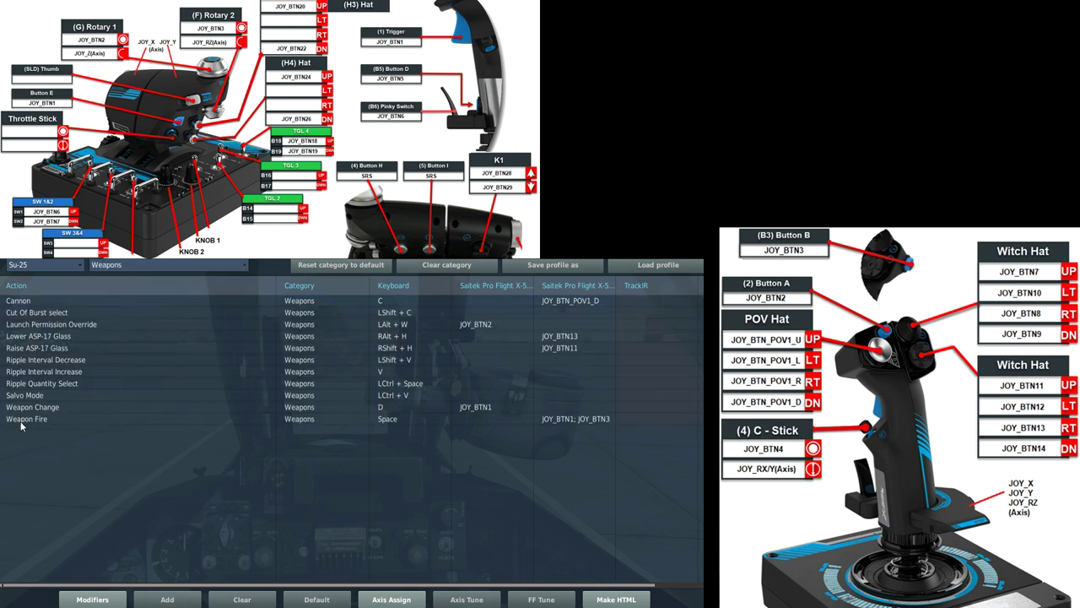
{"action": "left_click", "coordinate": [11, 361]}
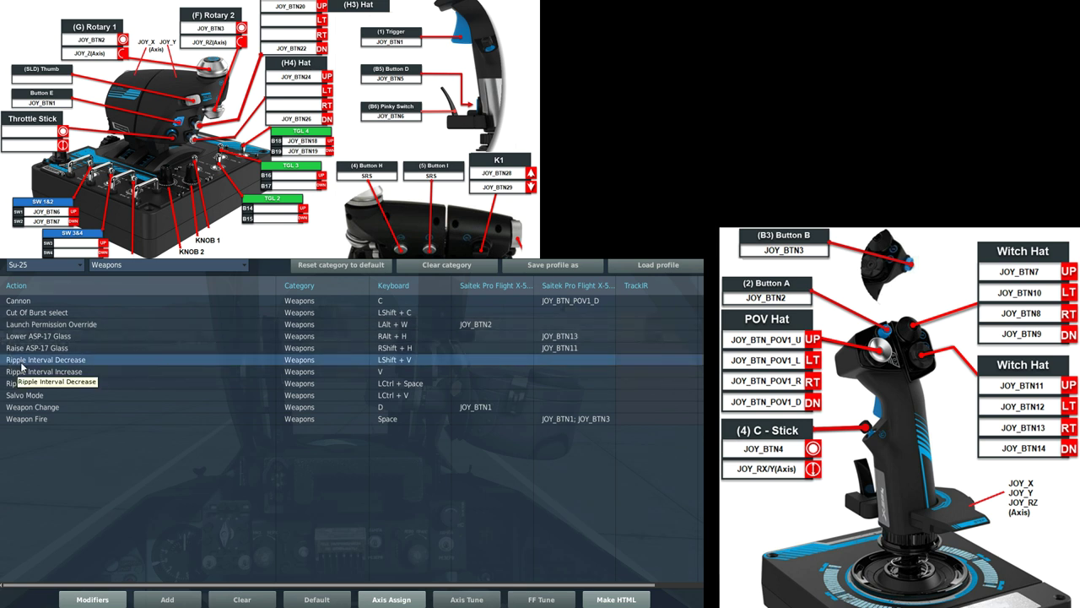
{"action": "left_click", "coordinate": [9, 364]}
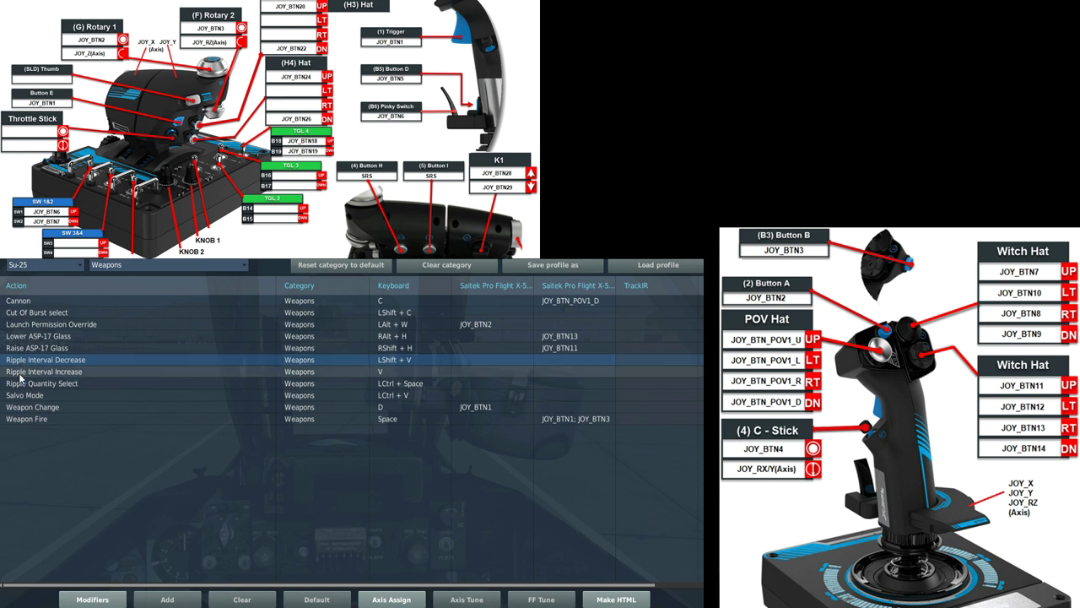
{"action": "left_click", "coordinate": [18, 377]}
{"action": "left_click", "coordinate": [28, 387]}
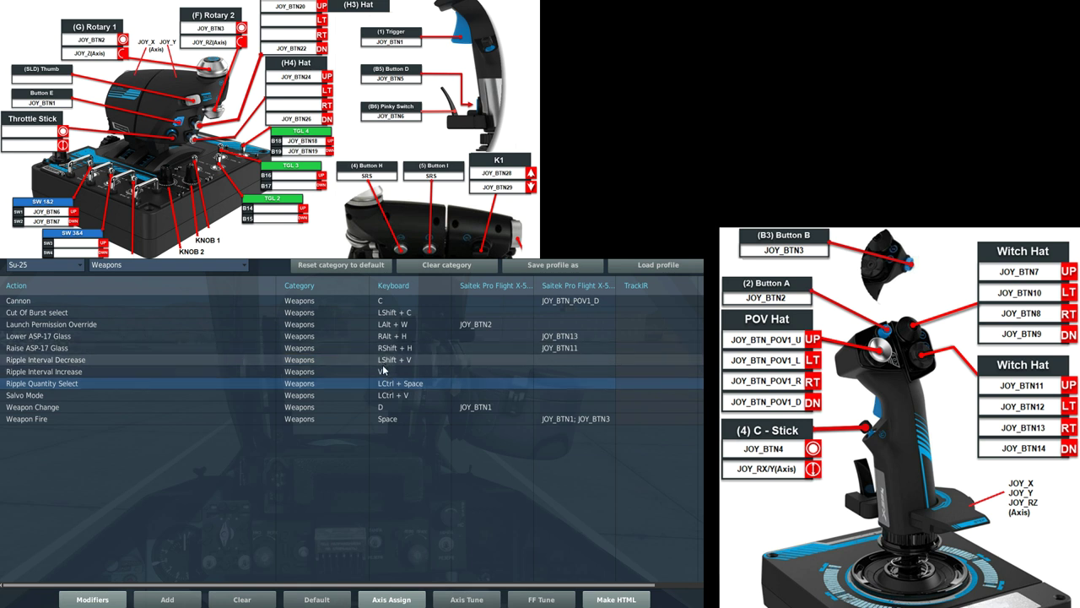
Step: List the Sensors category and review the Gunpod Elevation Decrease Stepping and Increase Stepping assignments
{"action": "left_click", "coordinate": [247, 263]}
{"action": "left_click", "coordinate": [147, 274]}
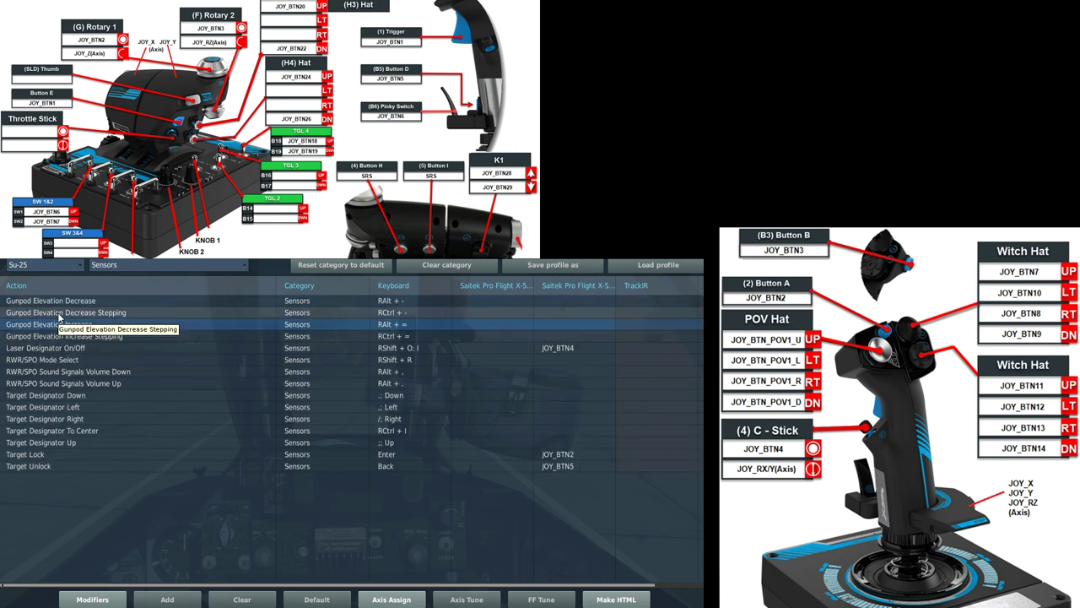
{"action": "left_click", "coordinate": [62, 314]}
{"action": "left_click", "coordinate": [58, 336]}
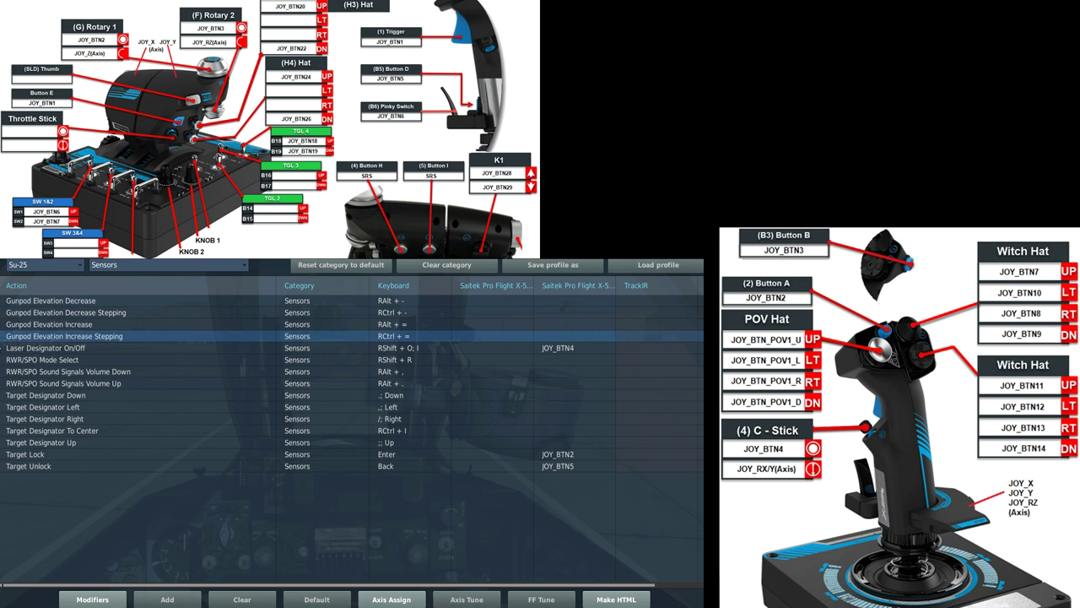